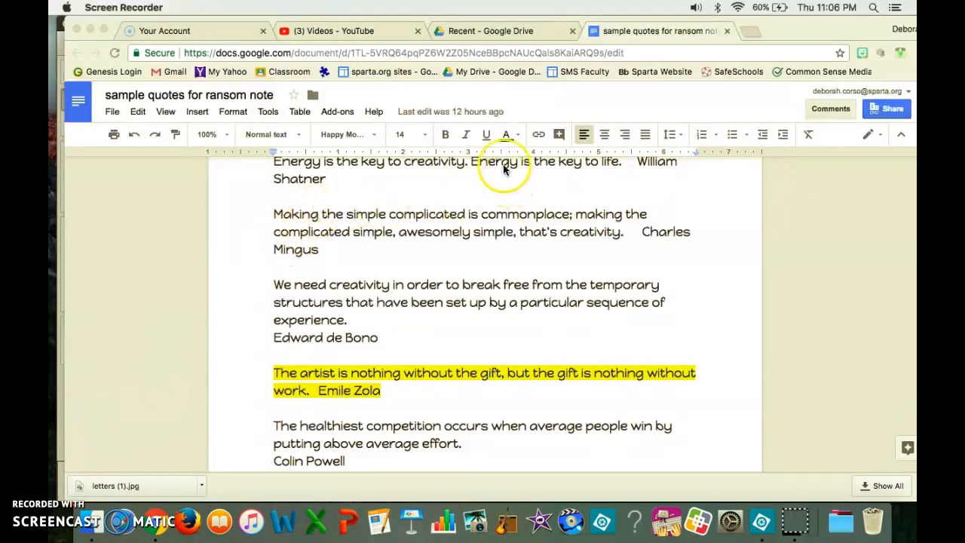
Switch to Photoshop Elements and bring up the letters (1).jpg image.
left_click(91, 29)
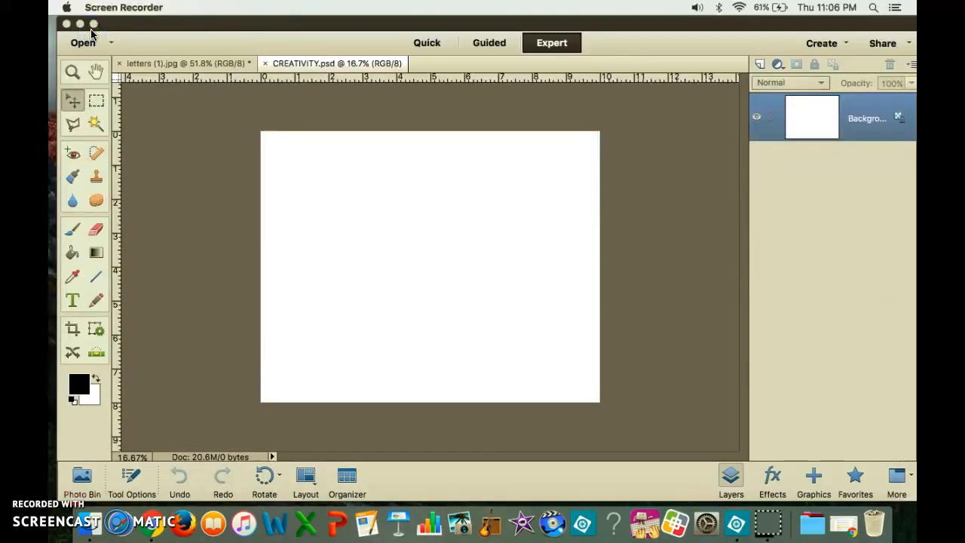
left_click(400, 27)
left_click_drag(389, 27, 379, 27)
left_click(190, 64)
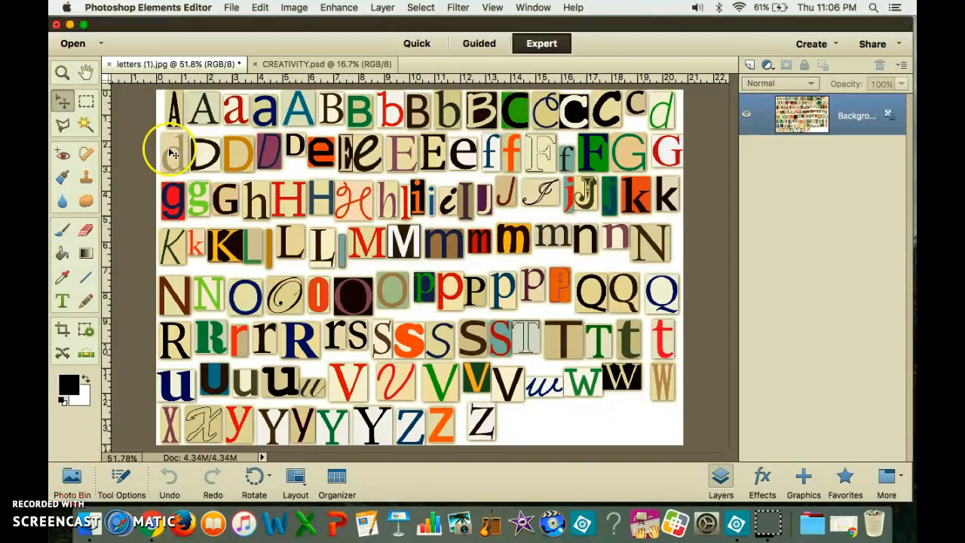
Examine the cut-out letters in letters (1).jpg at several magnifications, from the A row down to the M row.
left_click(62, 71)
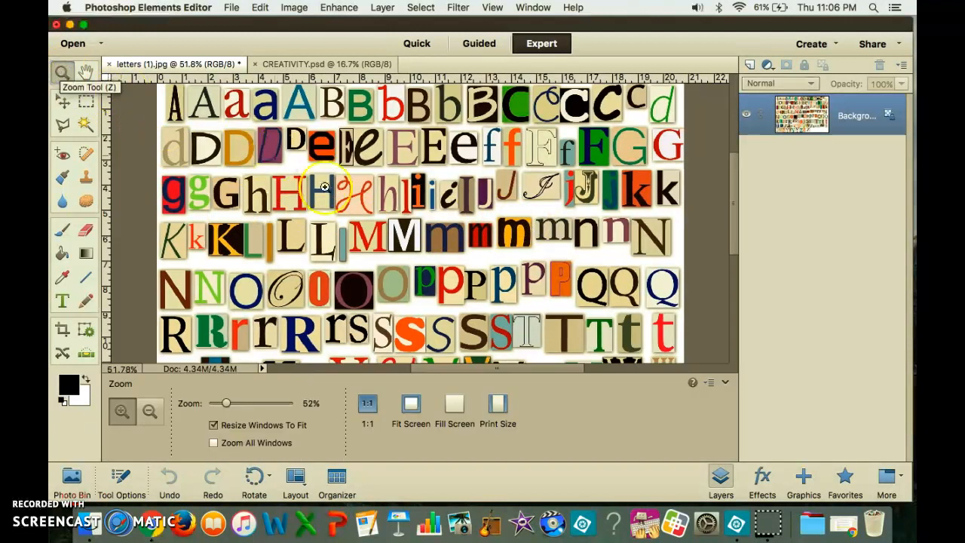
left_click_drag(336, 205, 577, 267)
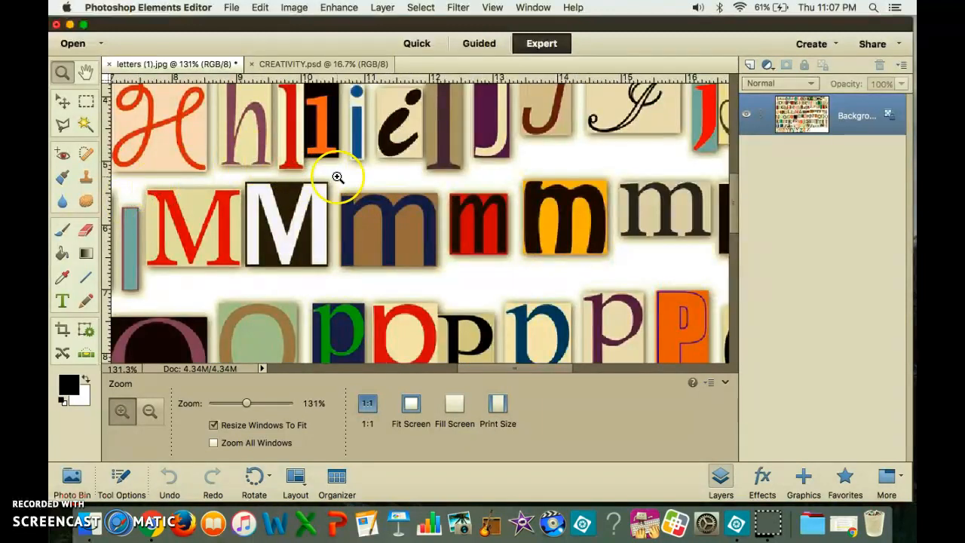
key("super+plus")
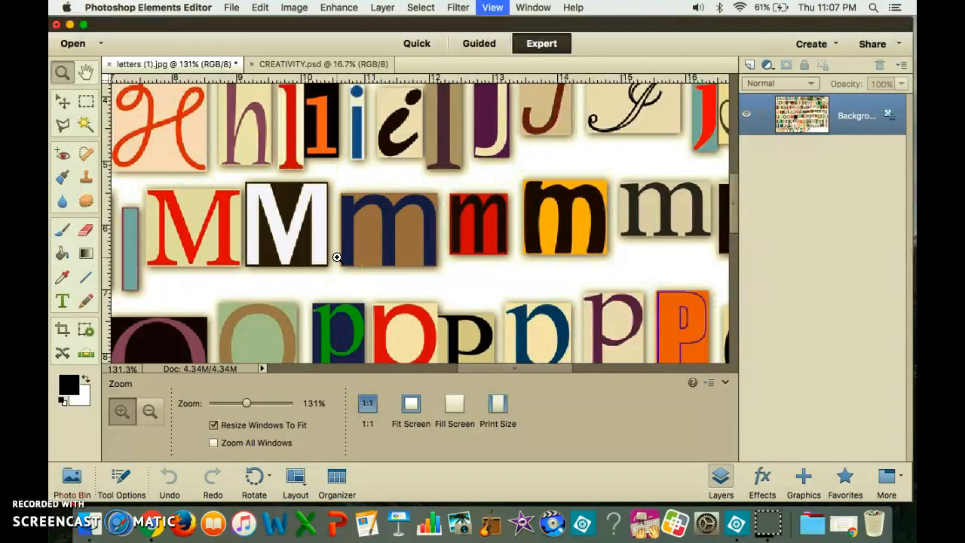
key("super+plus")
key("super+plus")
key("super+plus")
key("super+plus")
key("super+minus")
key("super+minus")
key("super+minus")
key("super+minus")
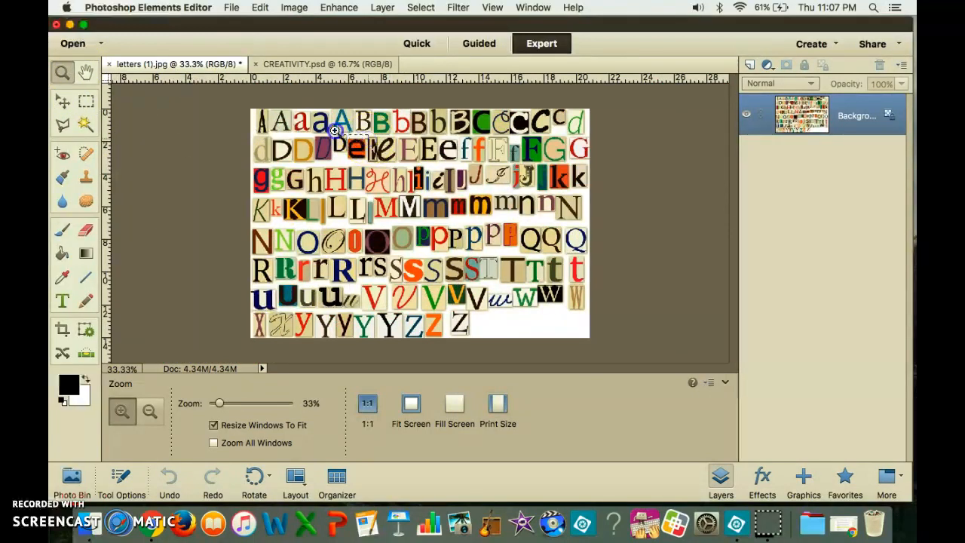
left_click_drag(279, 103, 246, 99)
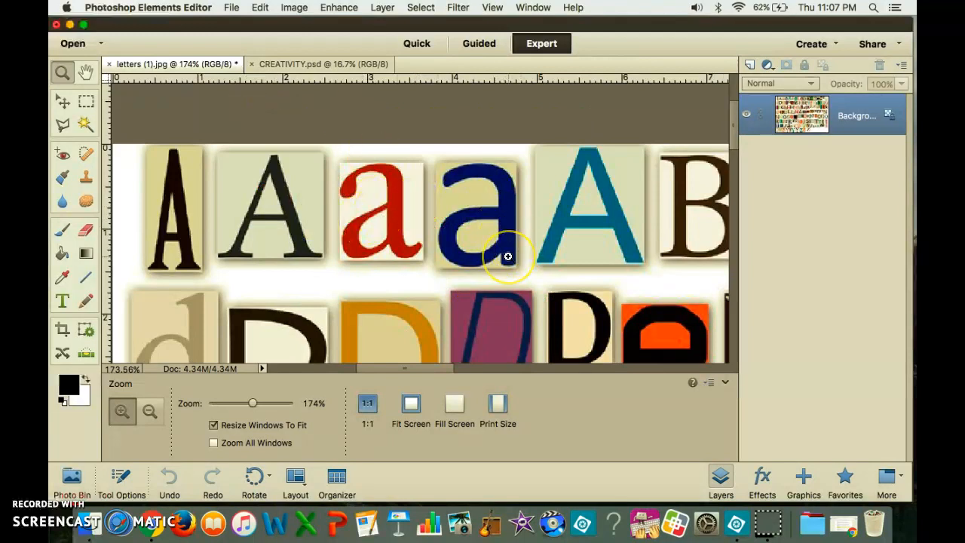
left_click_drag(565, 267, 270, 204)
left_click_drag(367, 280, 259, 135)
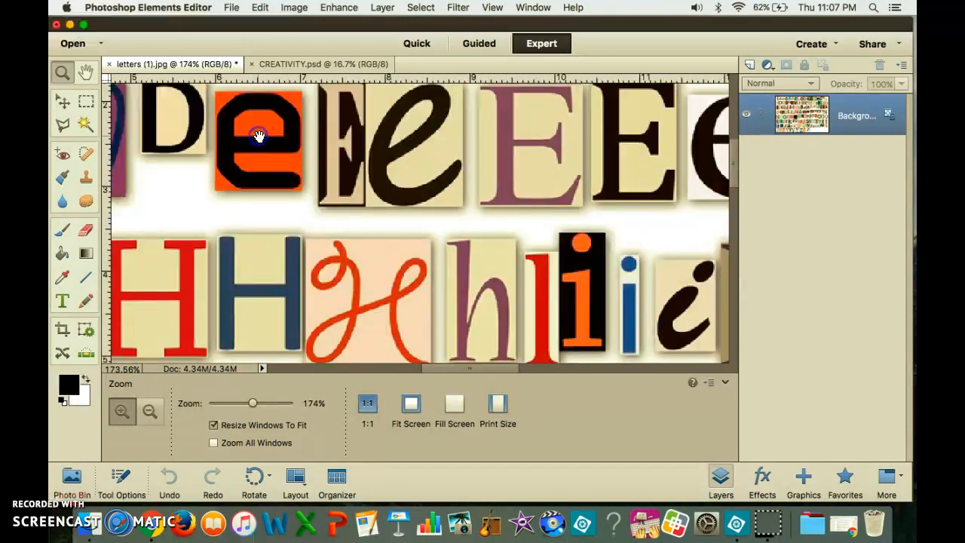
left_click_drag(301, 188, 260, 126)
left_click_drag(437, 209, 349, 116)
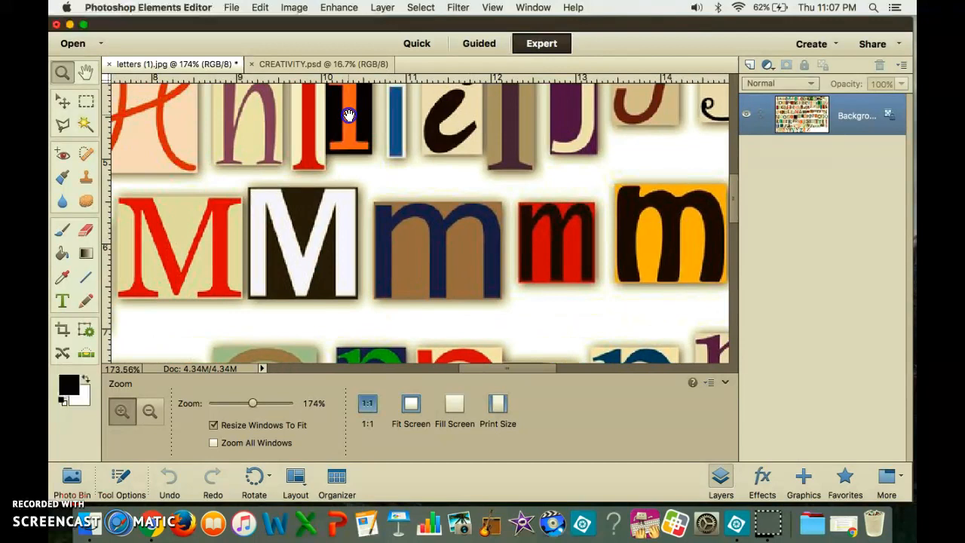
scroll(486, 210, "right", 3)
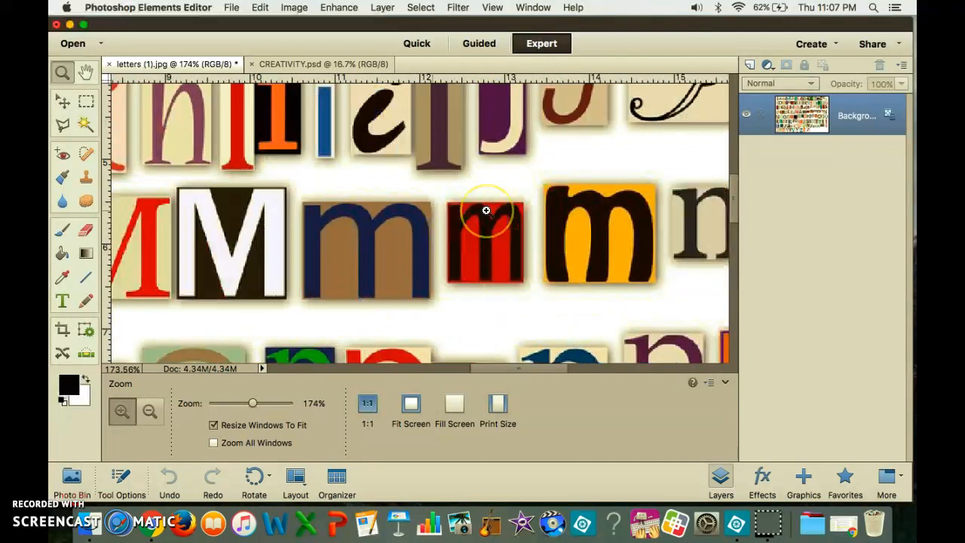
scroll(486, 211, "right", 10)
scroll(486, 210, "left", 20)
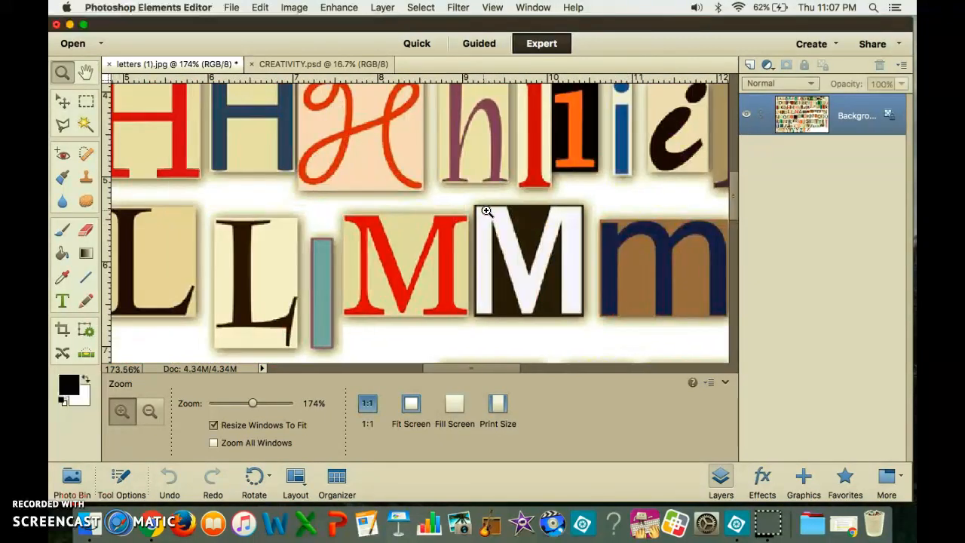
left_click(365, 269)
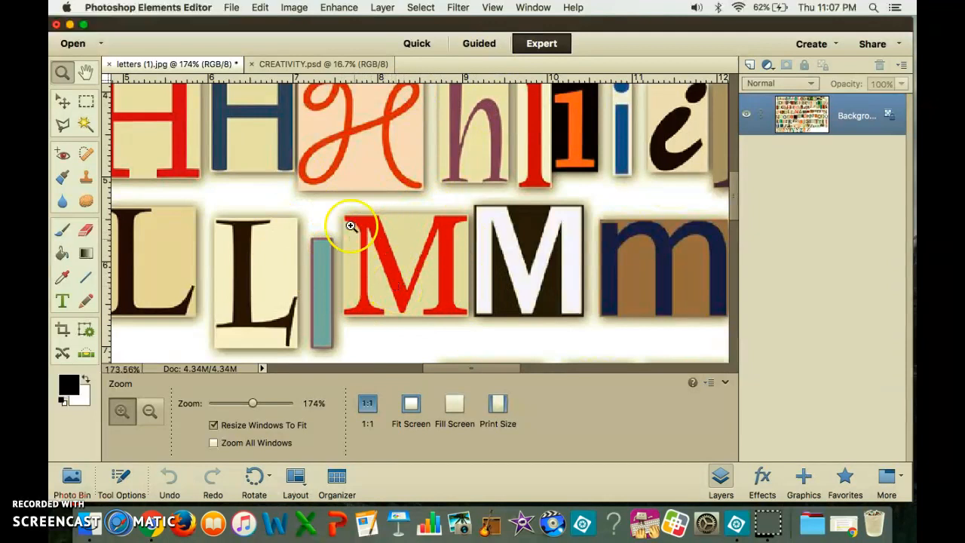
Choose the Polygonal Lasso for cutting out the red M and check the blank CREATIVITY.psd document.
left_click_drag(315, 166, 515, 370)
left_click(63, 126)
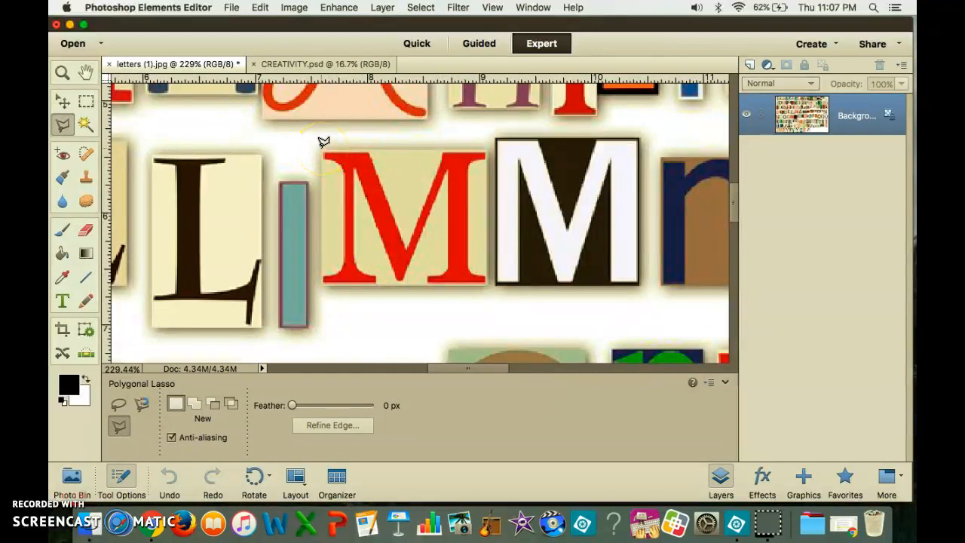
left_click(321, 65)
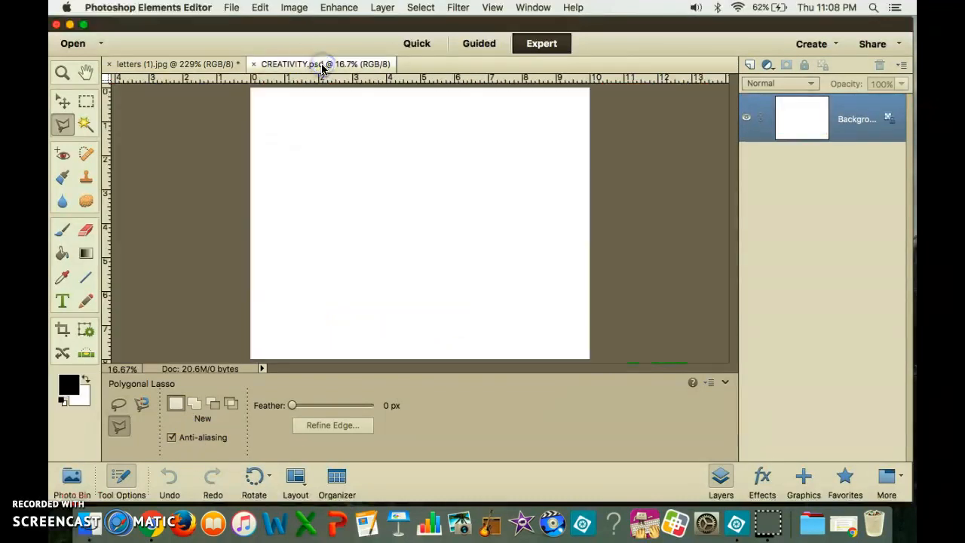
left_click(204, 63)
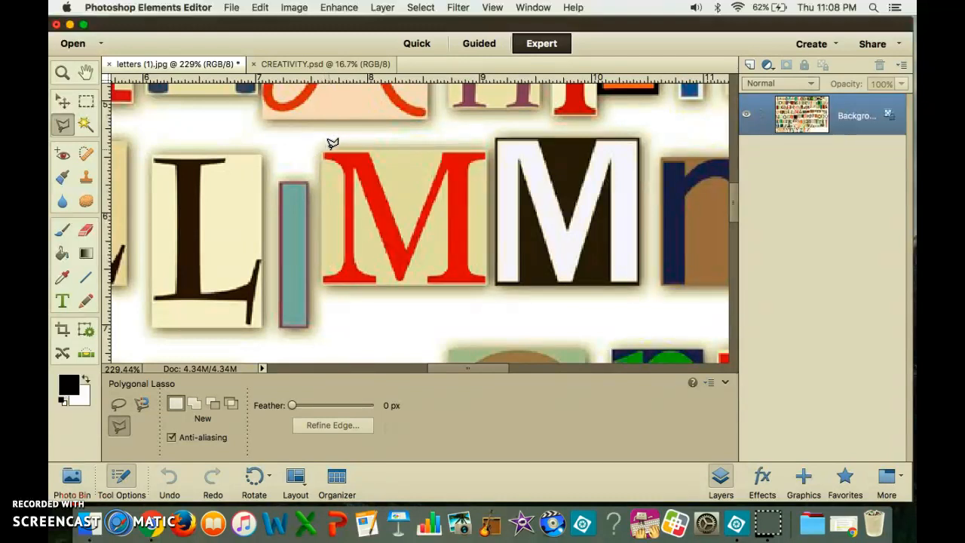
left_click(322, 149)
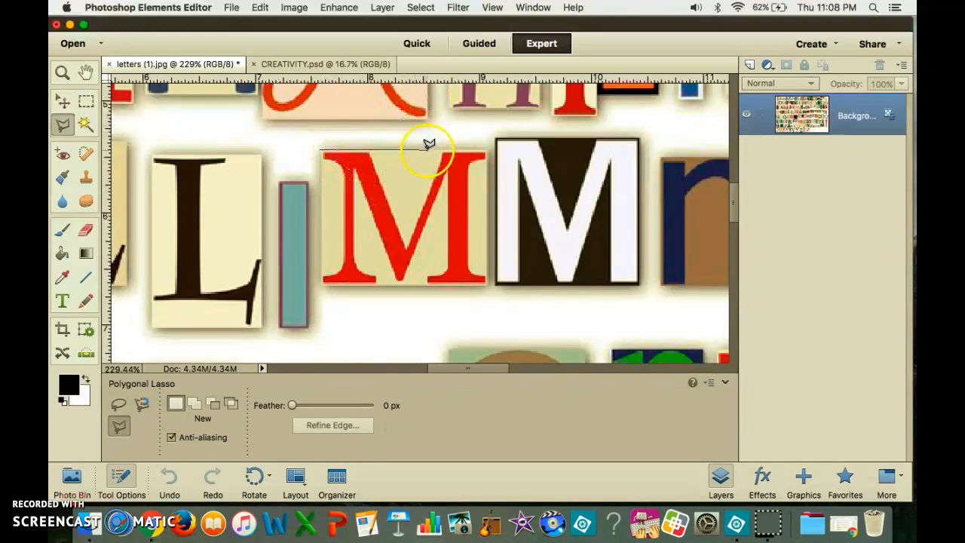
left_click(488, 147)
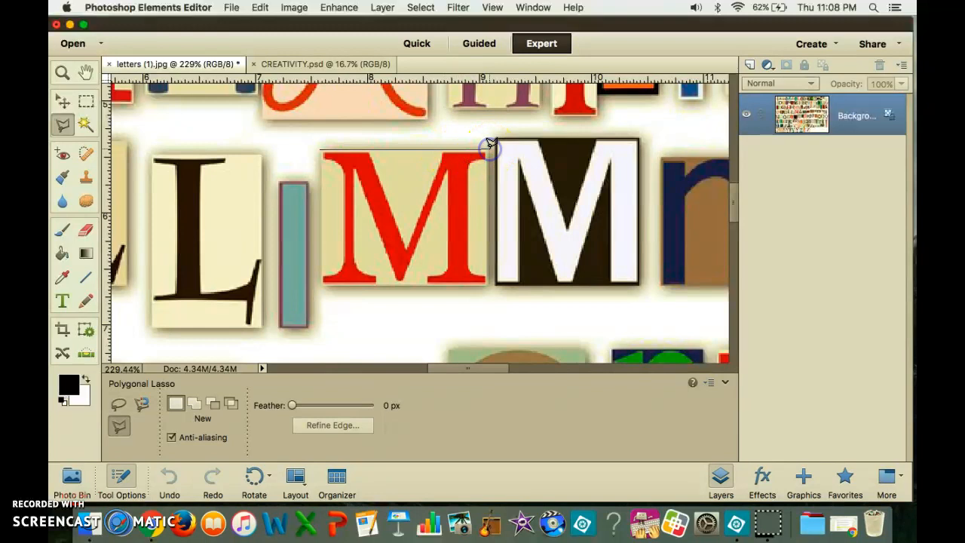
left_click(489, 282)
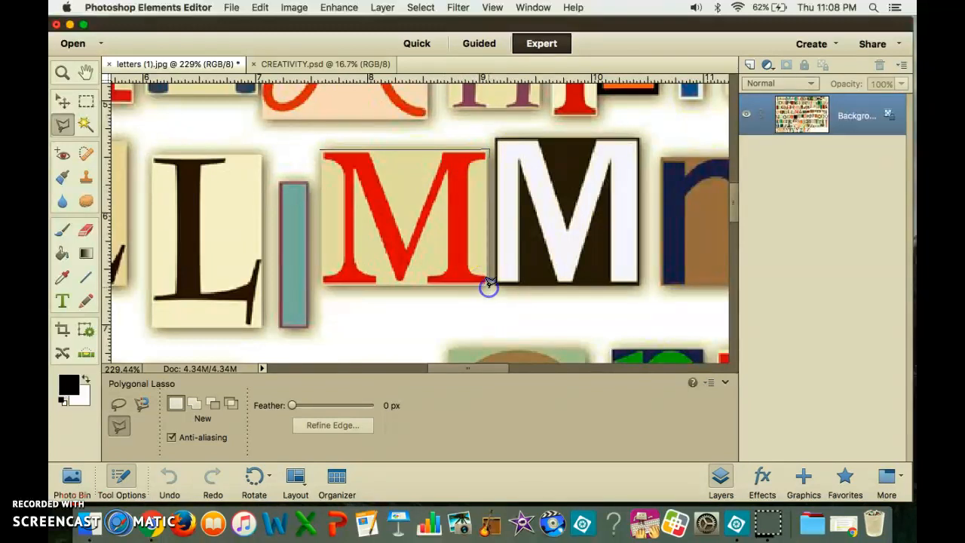
left_click(322, 284)
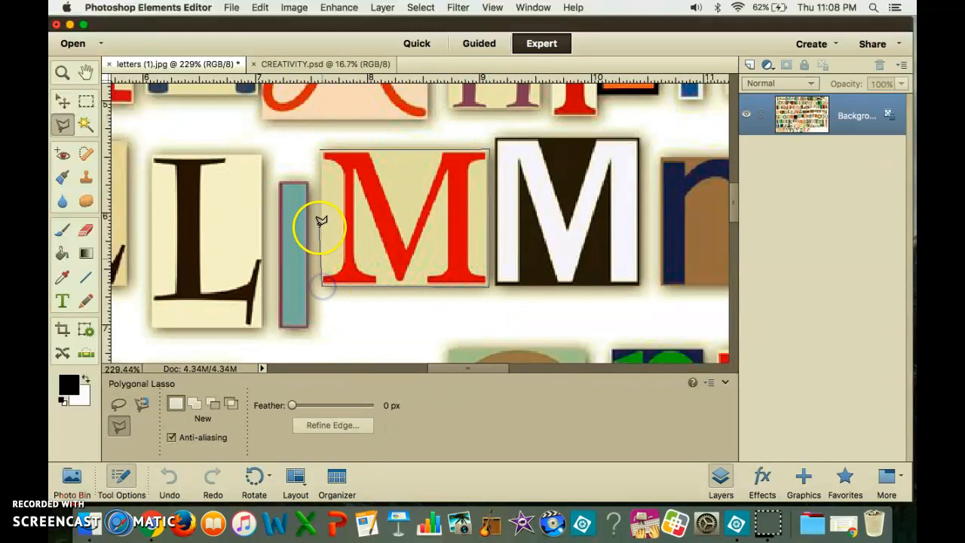
Select the red M with its beige background by tracing its four corners with the Polygonal Lasso.
left_click(323, 147)
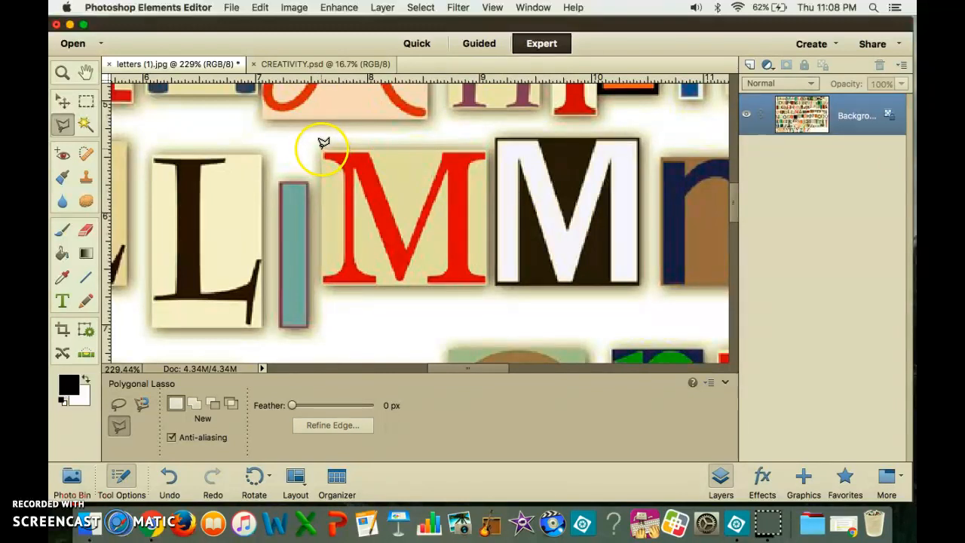
left_click(487, 149)
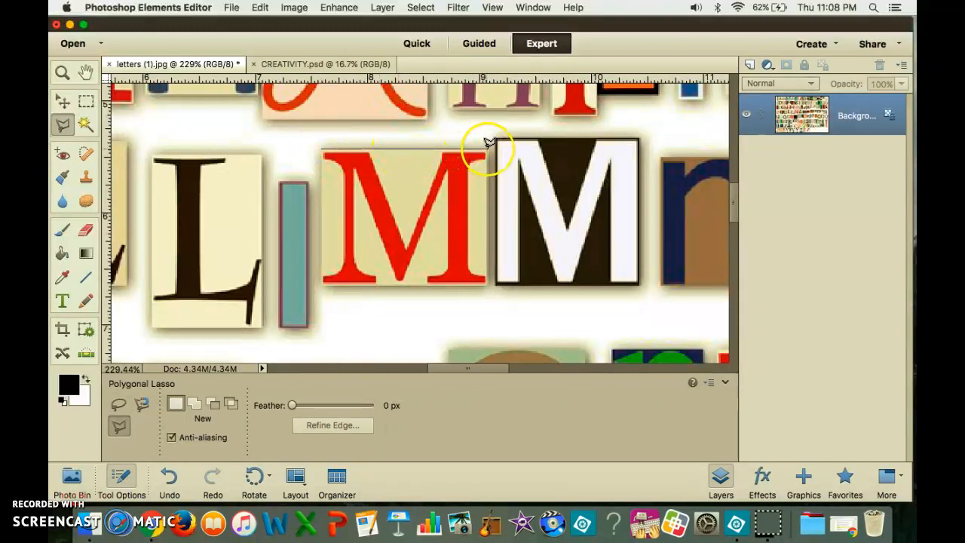
left_click(487, 284)
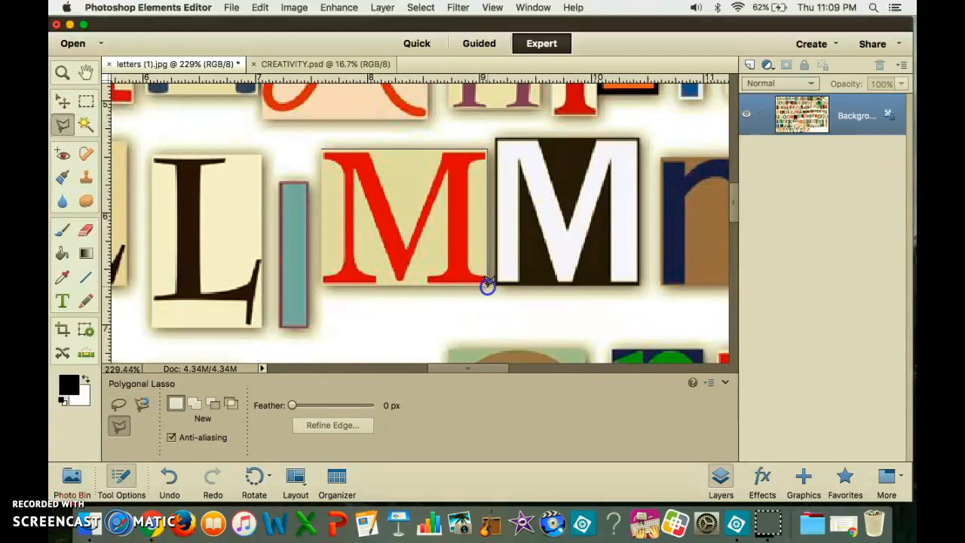
left_click(322, 284)
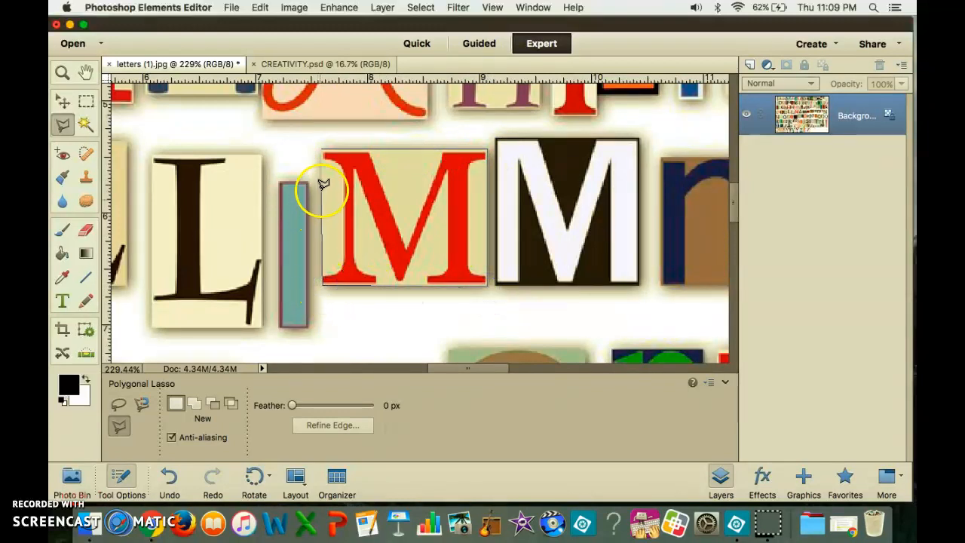
left_click(324, 148)
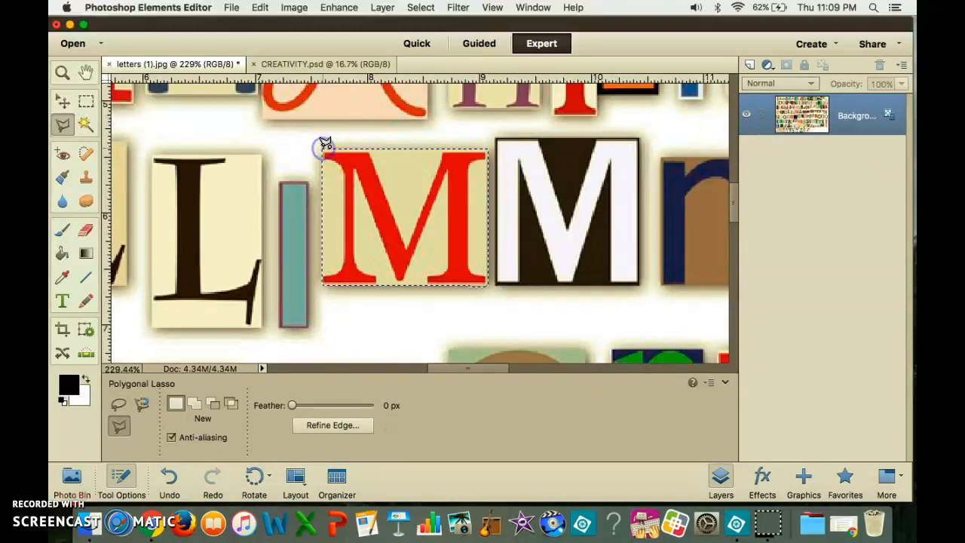
Copy the selected red M onto its own layer and check the cutout with the background temporarily hidden.
right_click(403, 232)
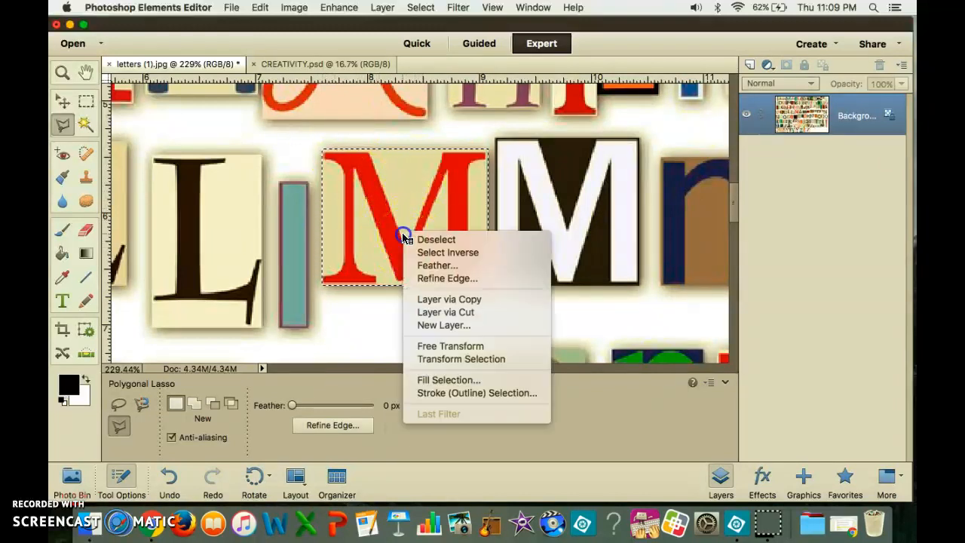
left_click(423, 299)
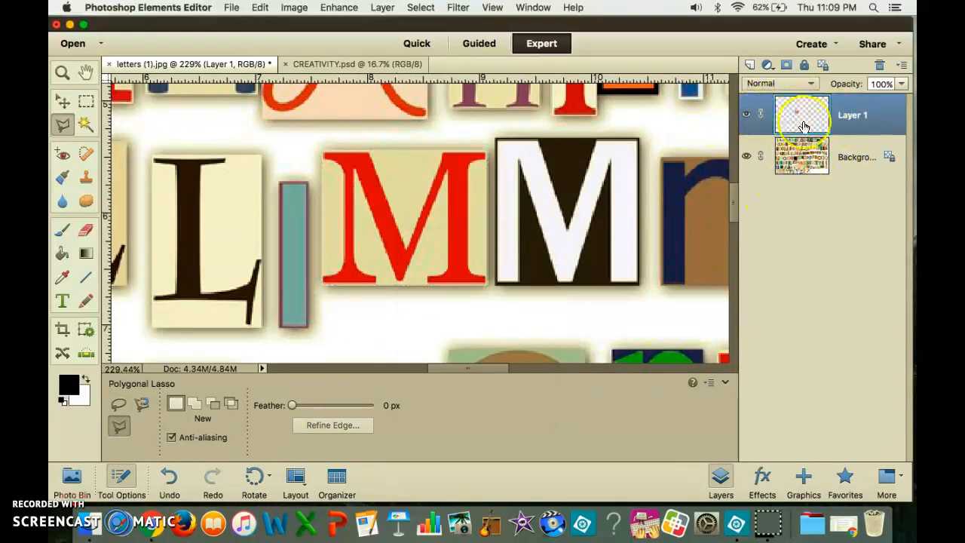
left_click(746, 156)
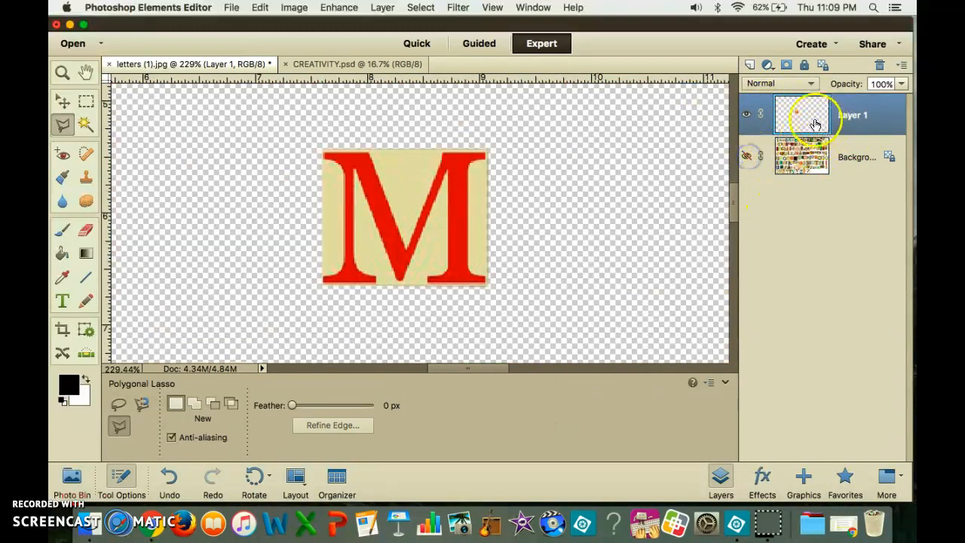
left_click(746, 157)
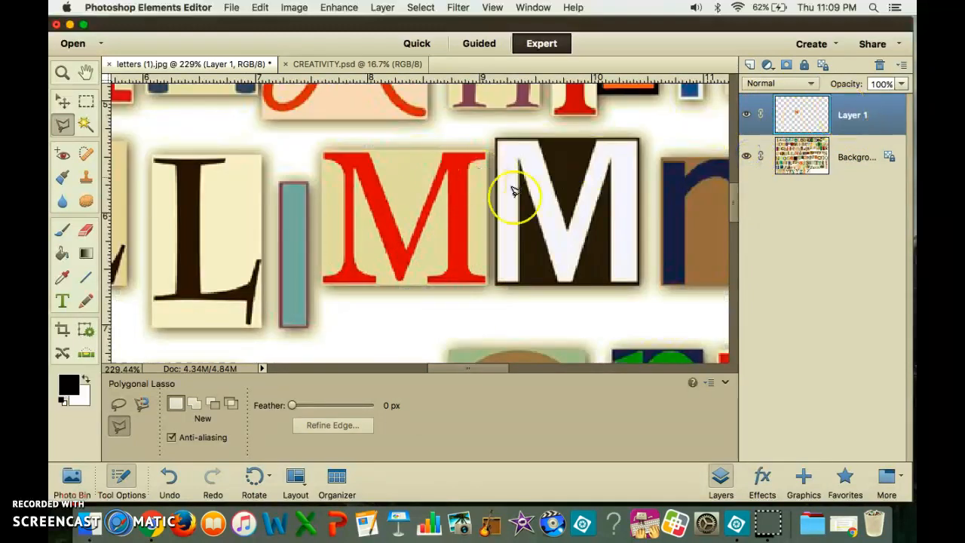
Copy the red M layer from letters (1).jpg into the CREATIVITY.psd document.
left_click(62, 103)
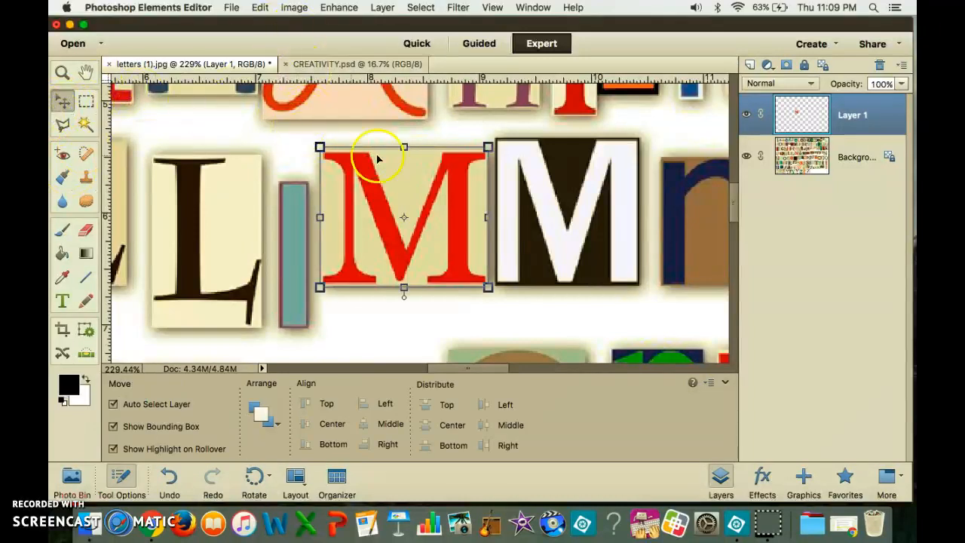
left_click_drag(392, 211, 465, 243)
key("super+z")
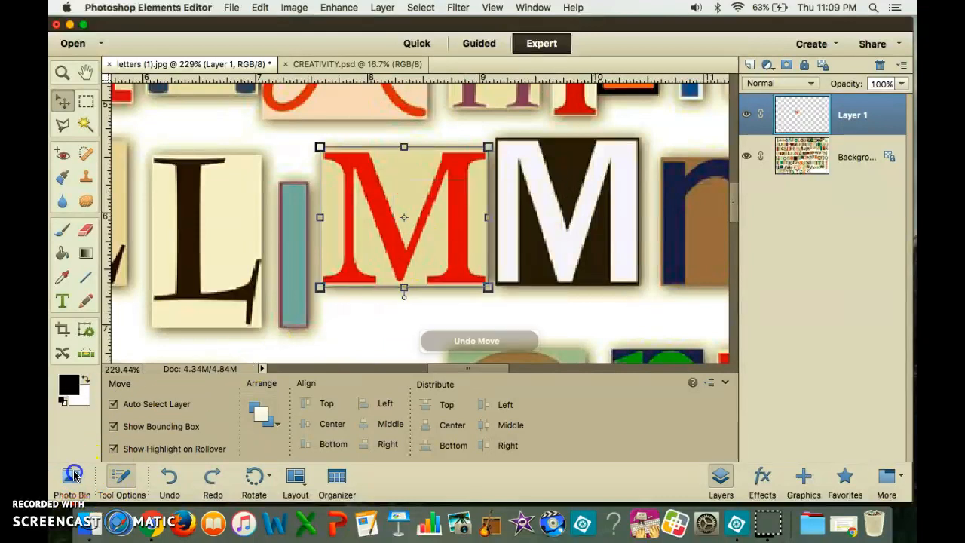
left_click(73, 475)
left_click_drag(375, 232, 256, 438)
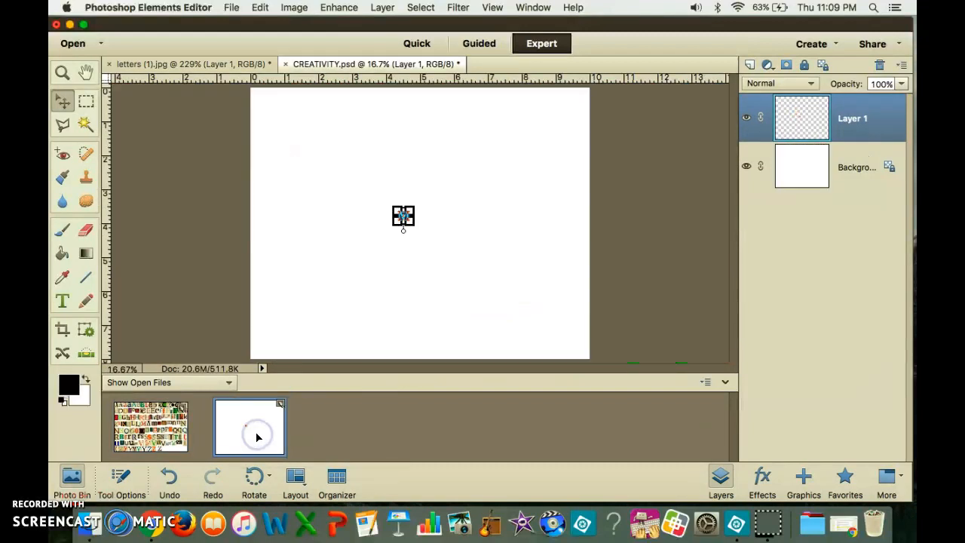
left_click(444, 217)
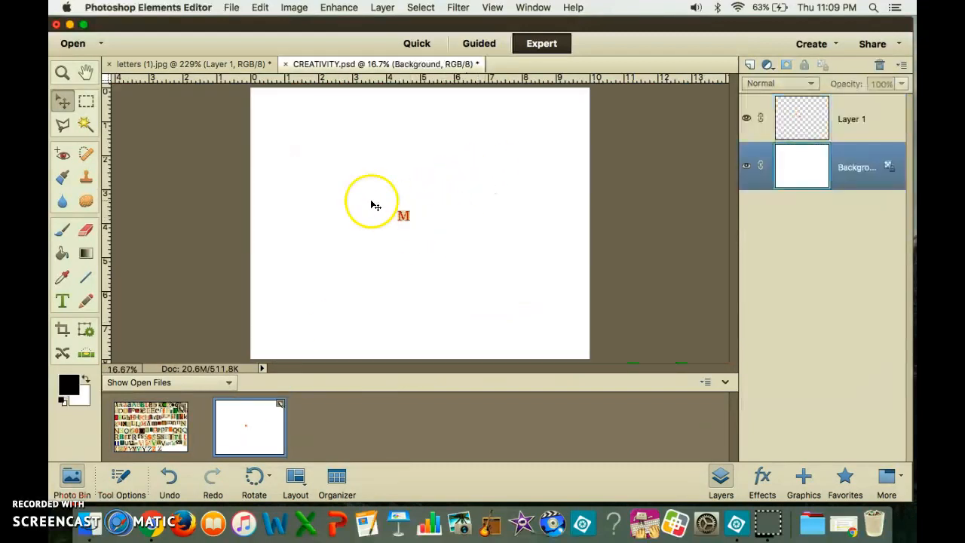
Enlarge the red M proportionally to about 374% and place it in the upper-left corner of the canvas.
left_click(401, 216)
left_click_drag(421, 201, 317, 144)
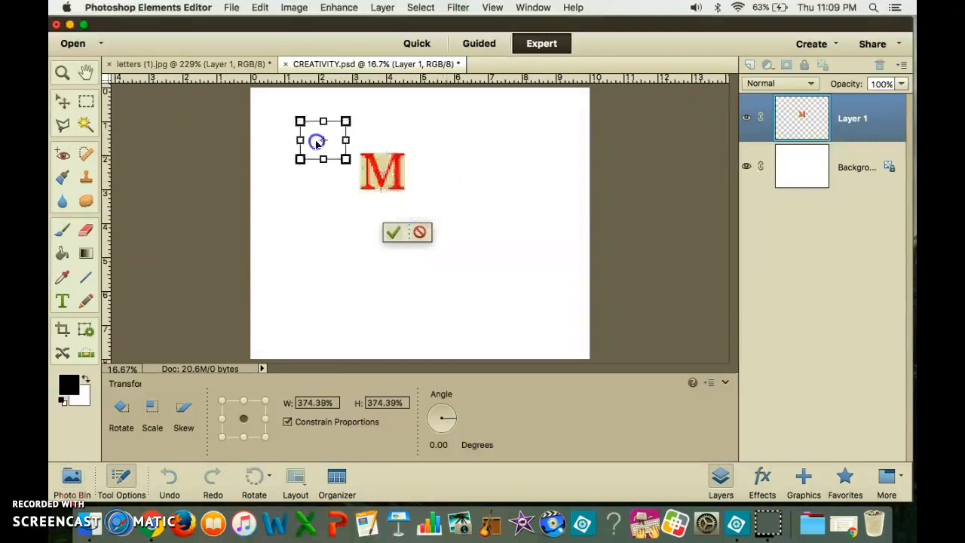
left_click(271, 151)
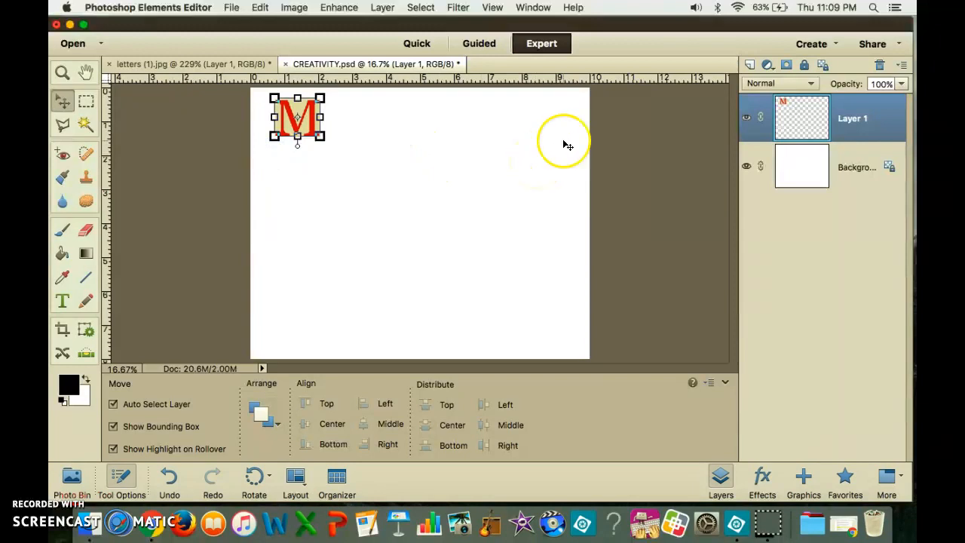
Delete the copied red M layer from letters (1).jpg.
left_click(209, 68)
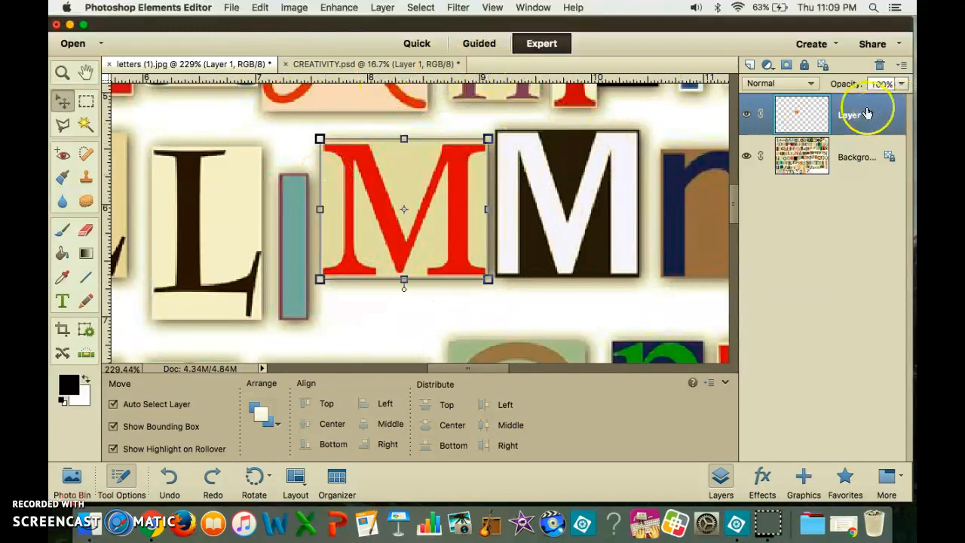
left_click_drag(858, 113, 879, 65)
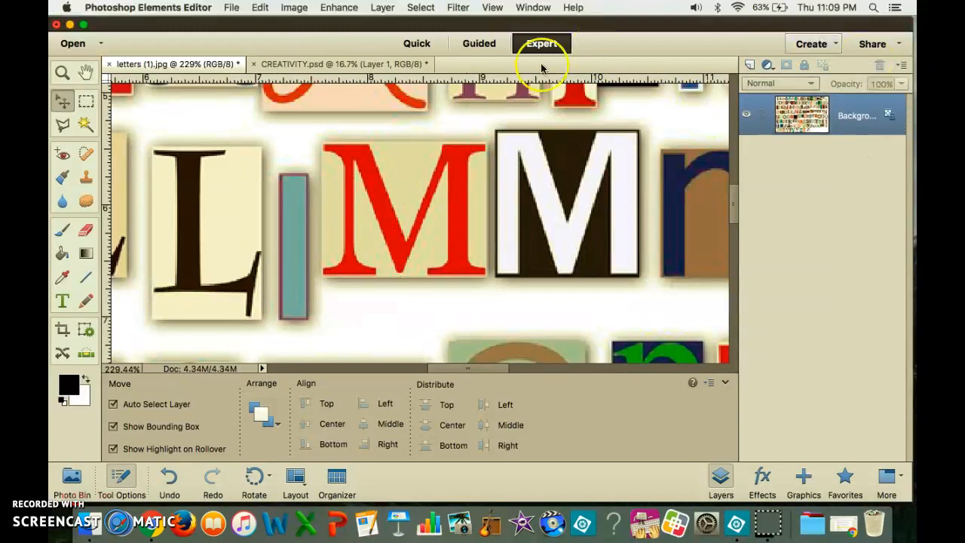
Trace the red M with its beige background using the Polygonal Lasso and copy the selection onto its own layer.
left_click(61, 127)
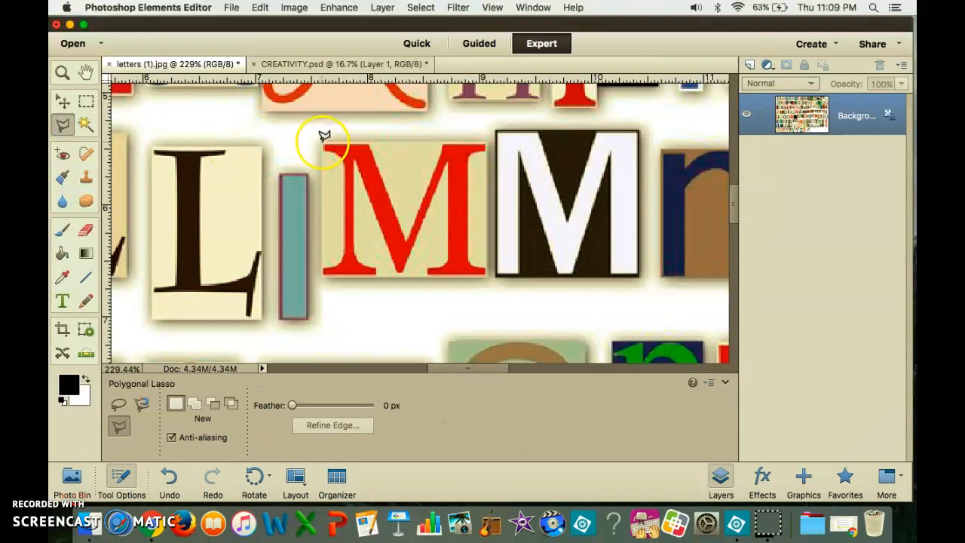
left_click(486, 141)
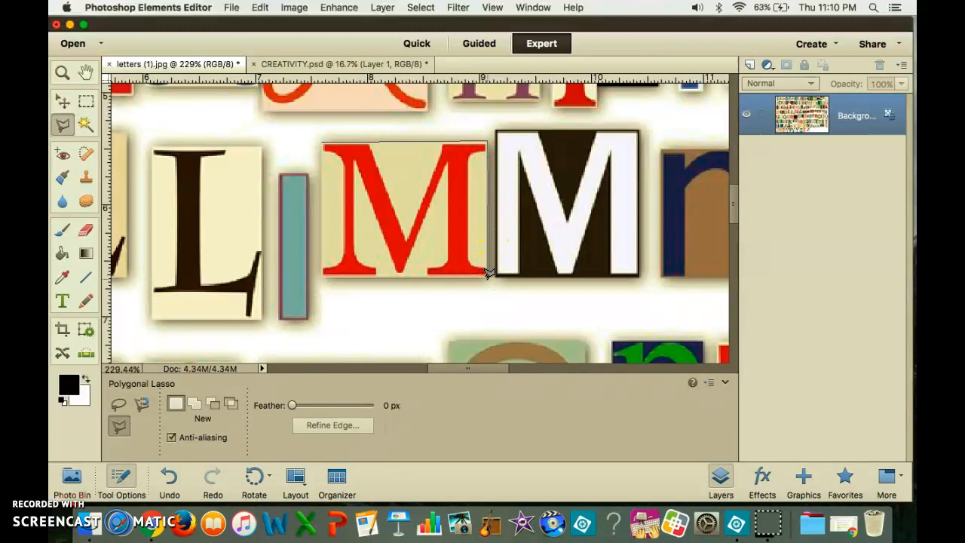
left_click(321, 278)
left_click(321, 143)
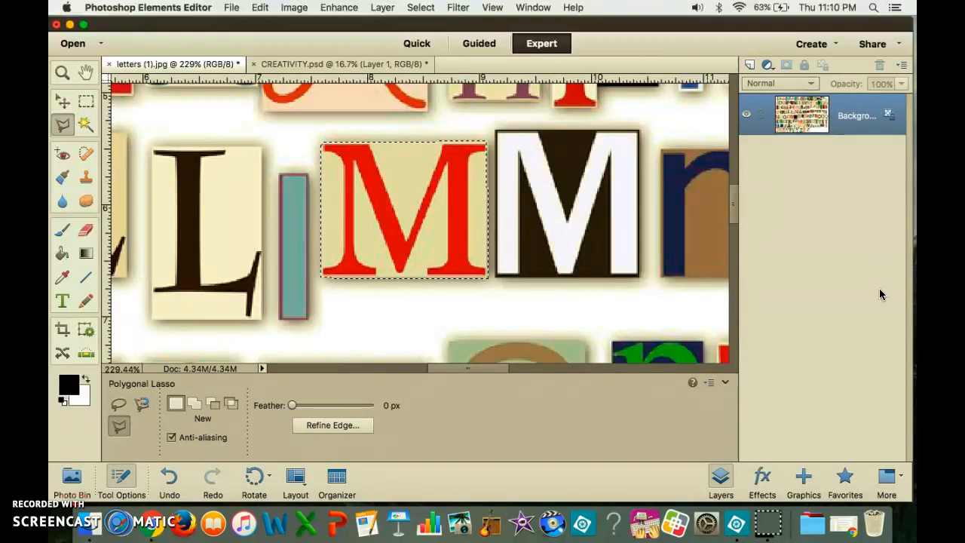
right_click(416, 223)
left_click(443, 287)
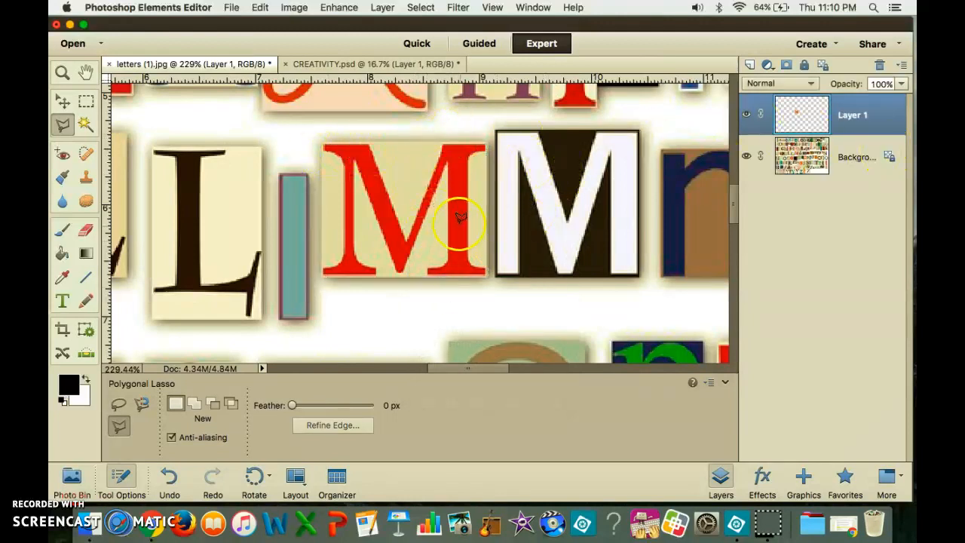
Copy the newly cut red M from letters (1).jpg into CREATIVITY.psd as a second M.
left_click(63, 102)
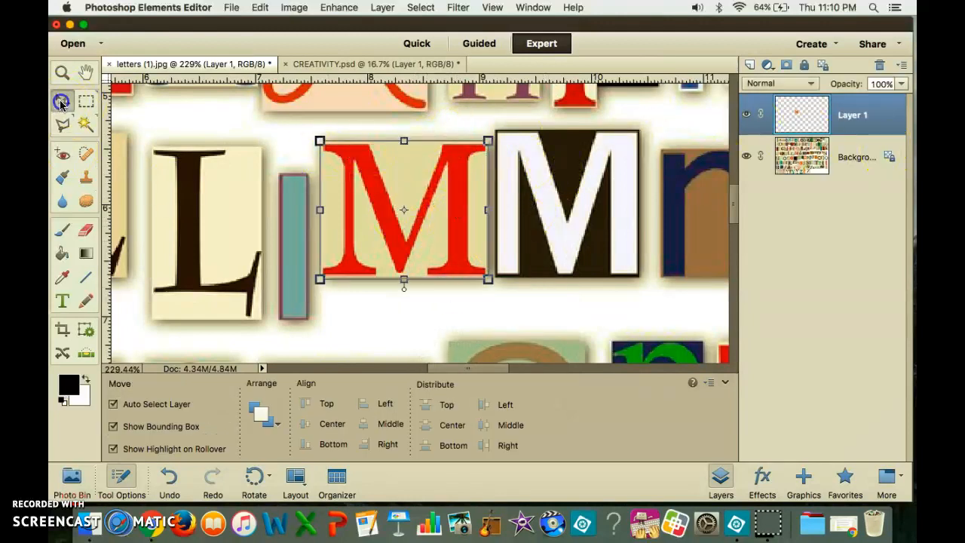
left_click(75, 472)
left_click_drag(366, 258, 281, 392)
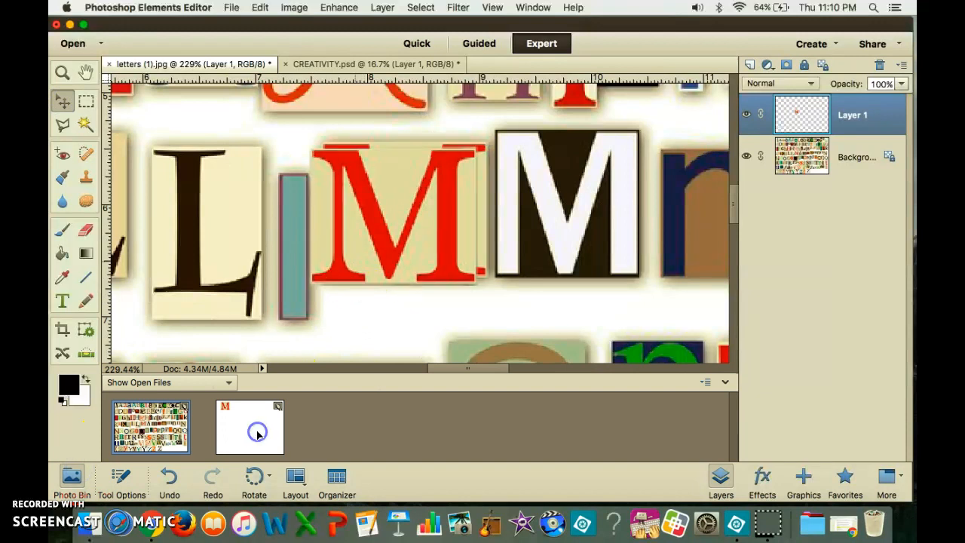
left_click_drag(257, 433, 257, 433)
Try enlarging the second M in the middle of the canvas, and delete its duplicate layer.
left_click_drag(404, 216, 461, 191)
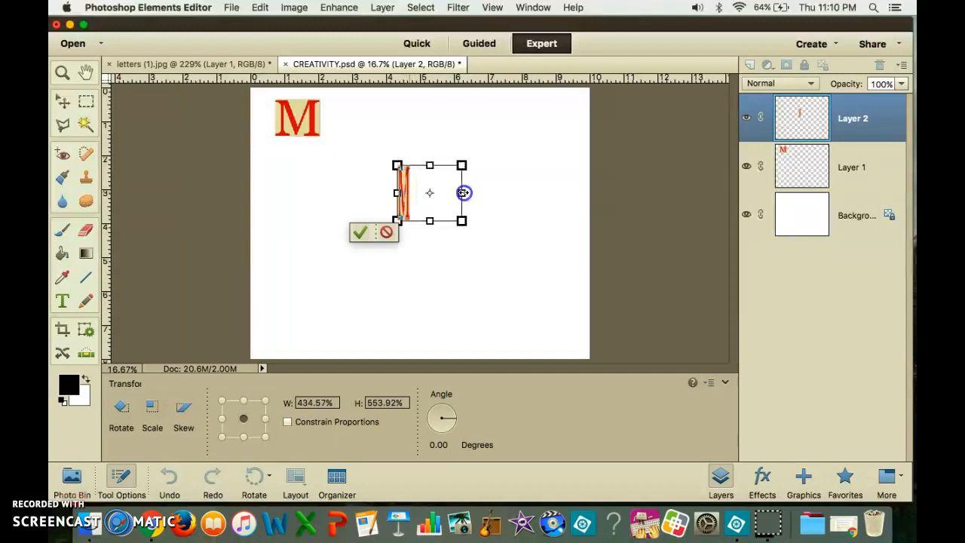
left_click(407, 234)
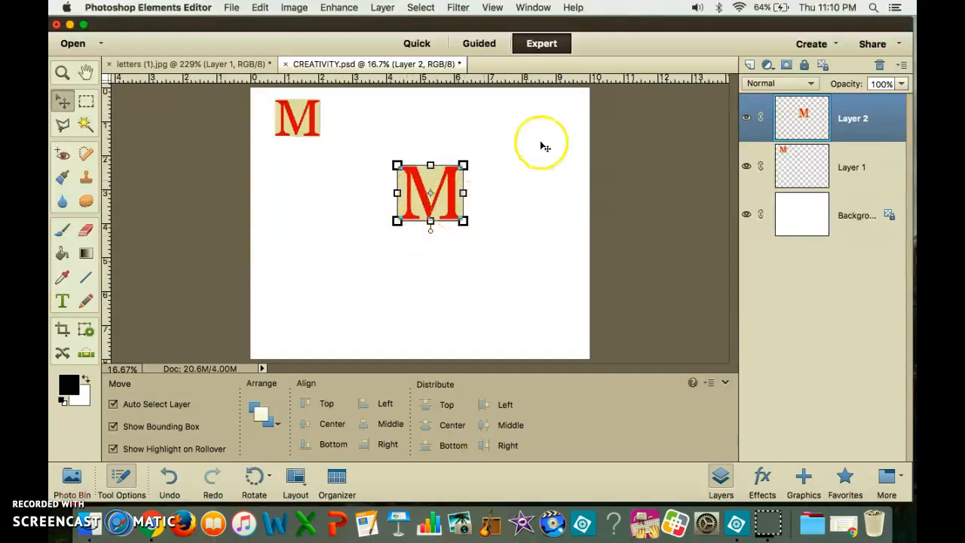
left_click_drag(865, 121, 879, 65)
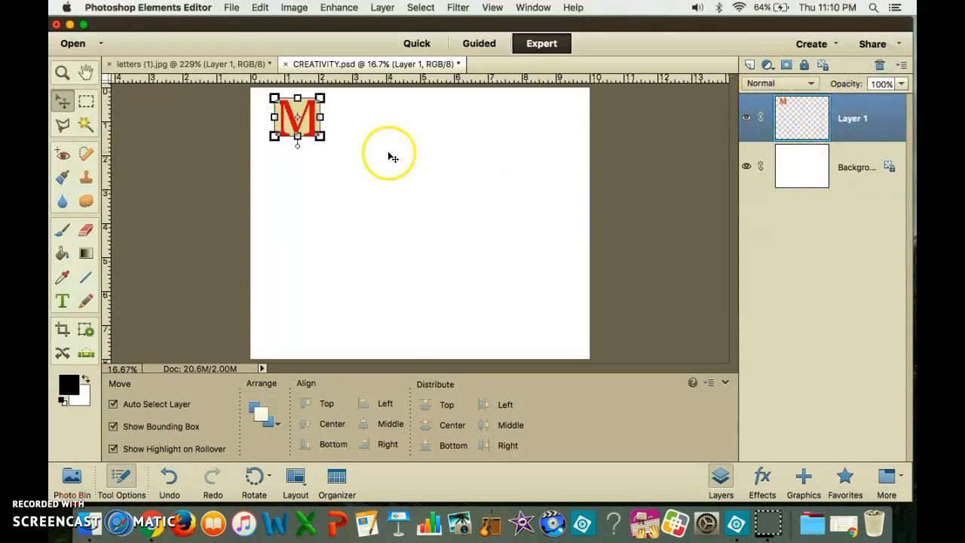
Move the remaining red M slightly down in the canvas's upper-left corner and rotate it 11 degrees.
left_click_drag(299, 123, 321, 136)
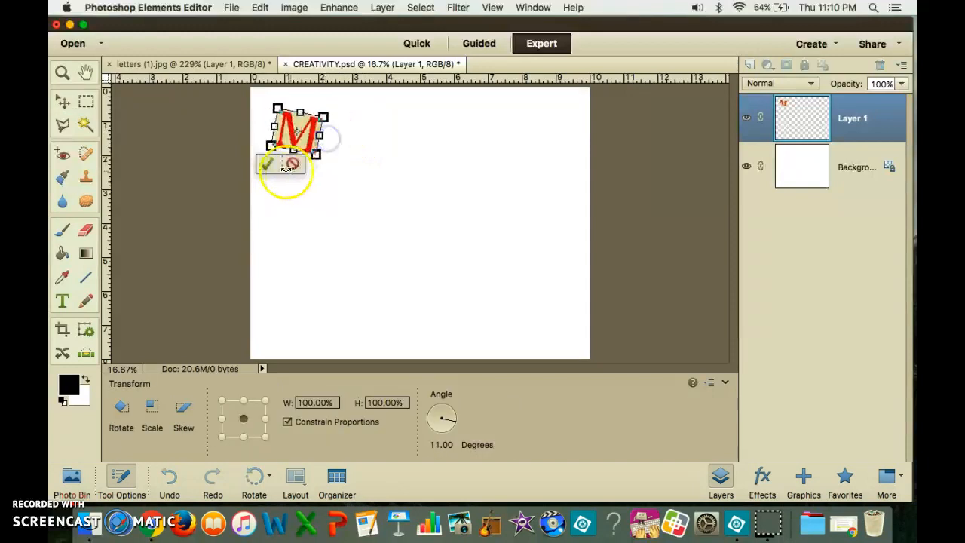
left_click(268, 165)
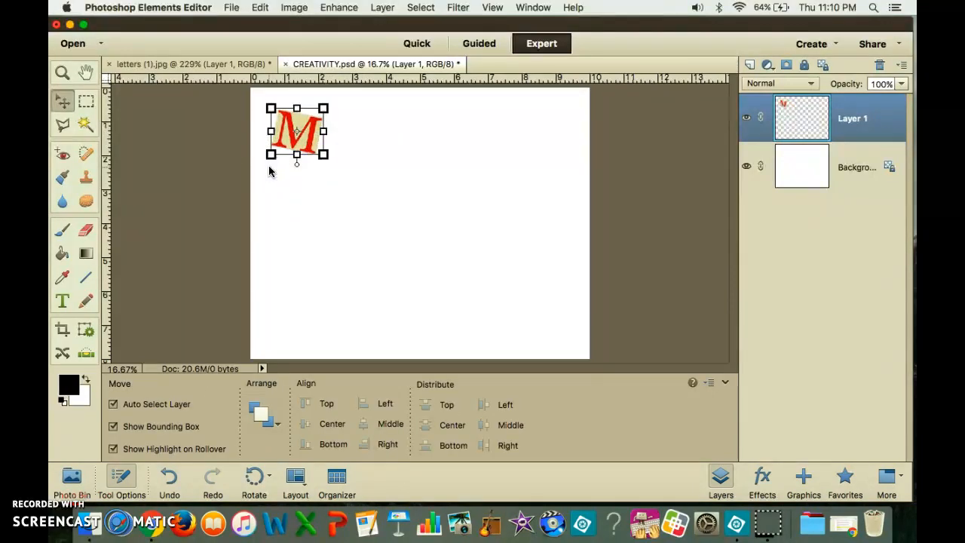
In letters (1).jpg, select the dark blue lowercase a with its beige background on the Background layer using the Polygonal Lasso.
left_click(199, 64)
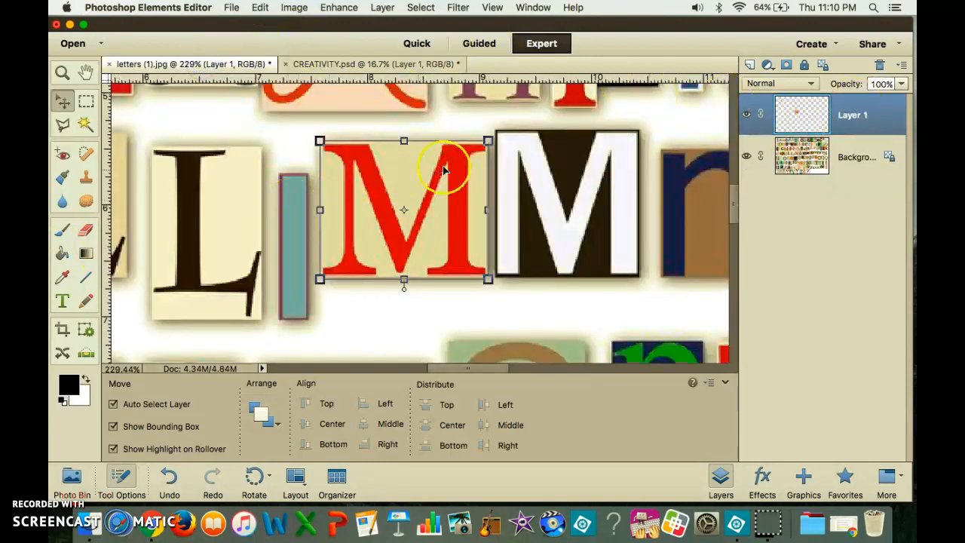
left_click(518, 251)
key("space")
left_click_drag(327, 164, 676, 540)
left_click_drag(350, 240, 608, 382)
key("space")
left_click_drag(487, 268, 362, 247)
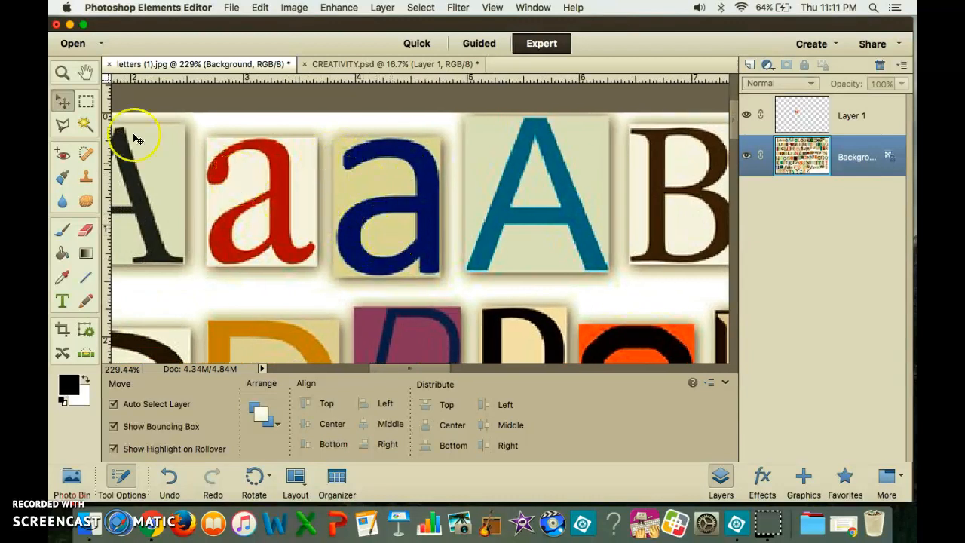
left_click(63, 125)
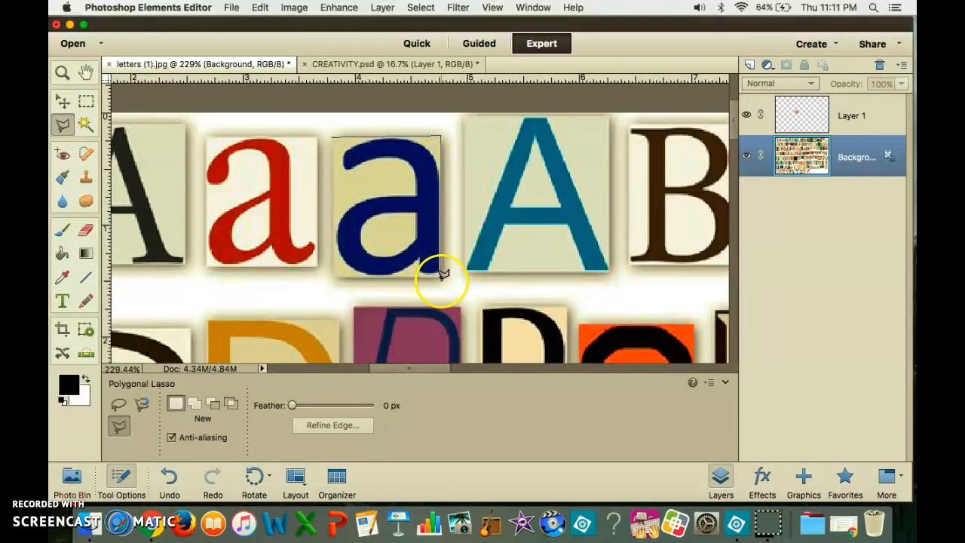
left_click(334, 275)
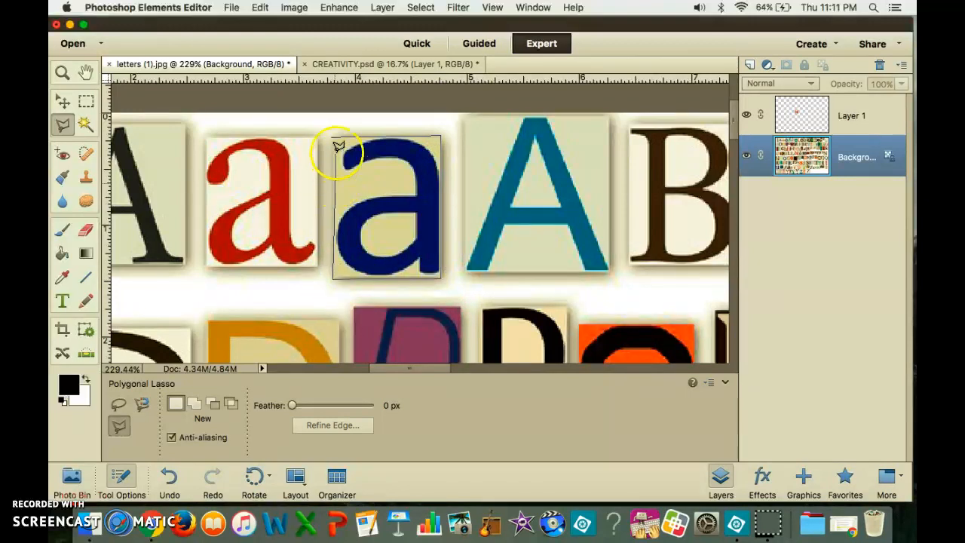
left_click(334, 136)
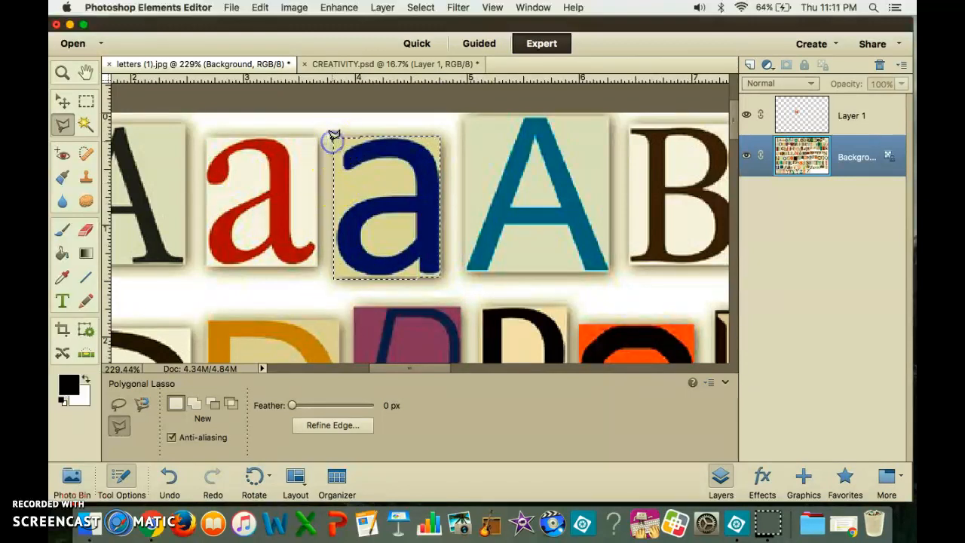
Try to copy the selected blue a onto a new layer while Layer 1 is active.
left_click(852, 117)
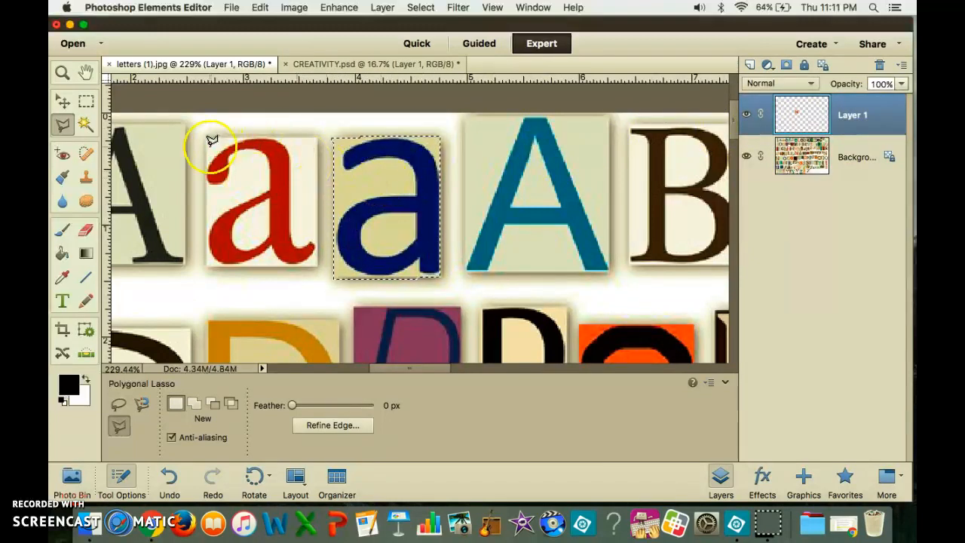
right_click(393, 219)
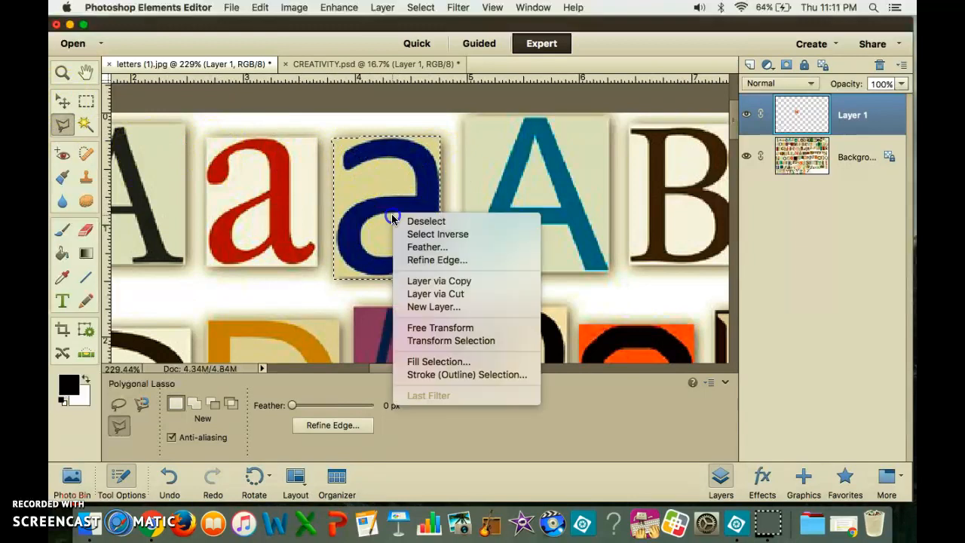
left_click(415, 283)
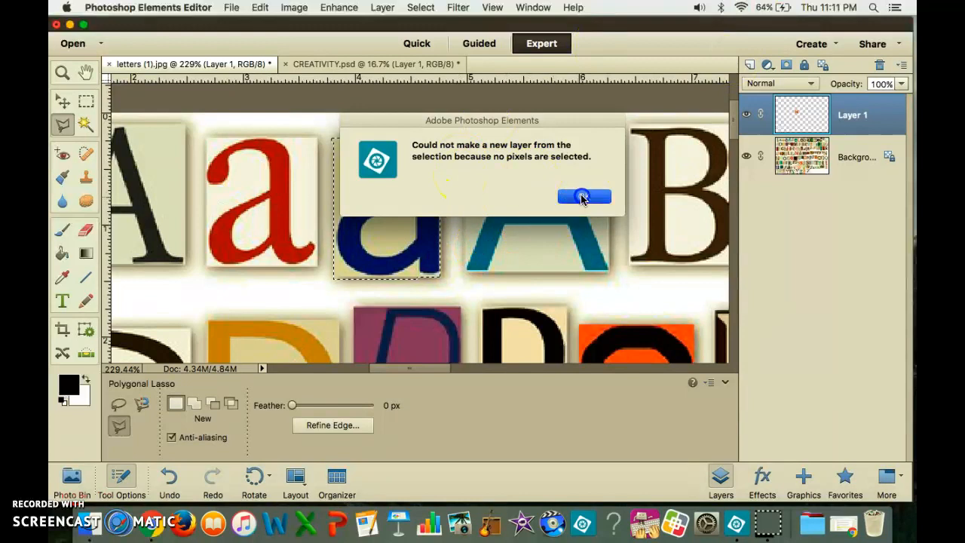
left_click(581, 197)
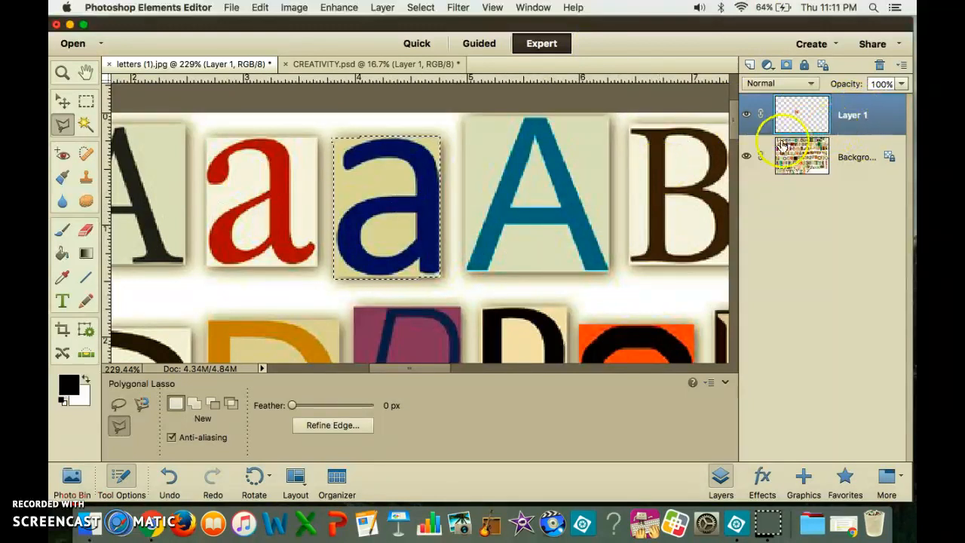
Check what Layer 1 contains by temporarily hiding the background and viewing the whole image.
left_click(746, 158)
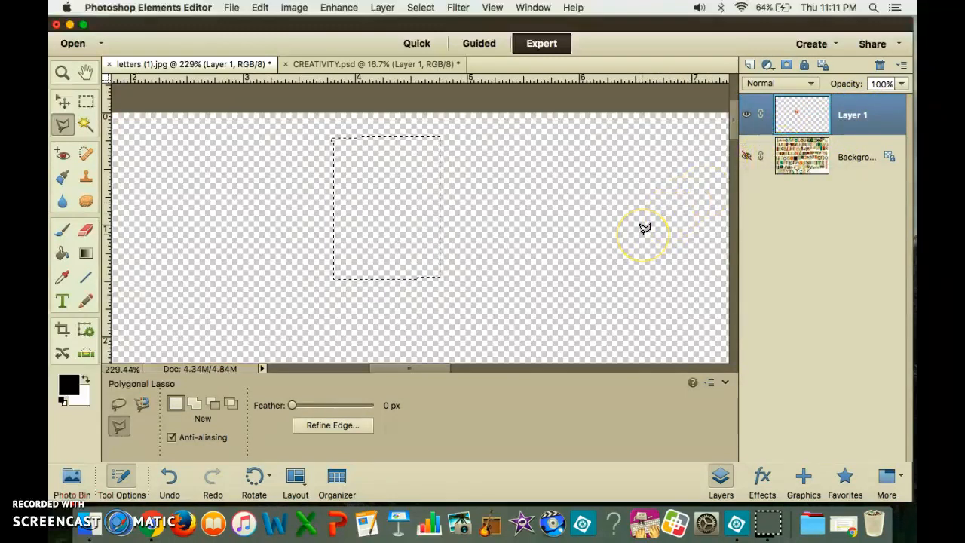
key("super+0")
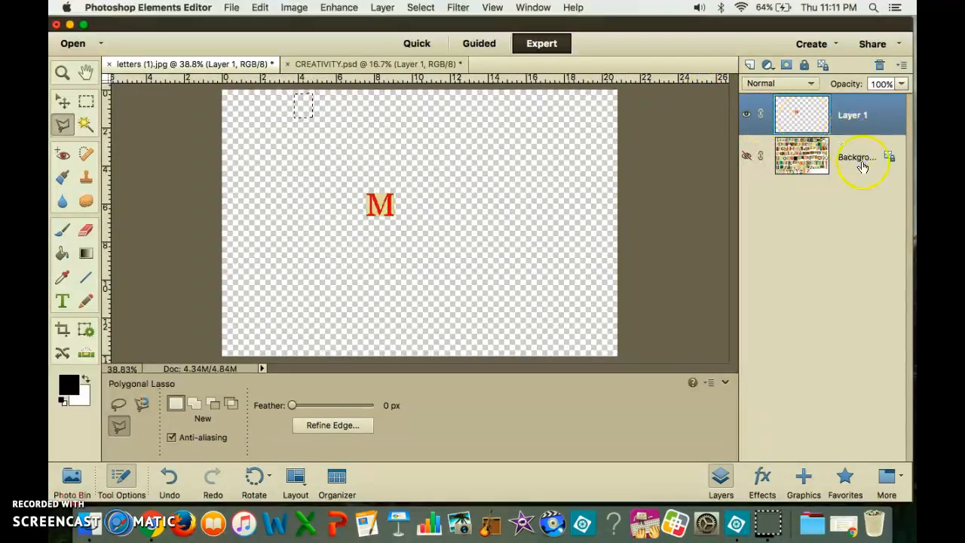
left_click(746, 155)
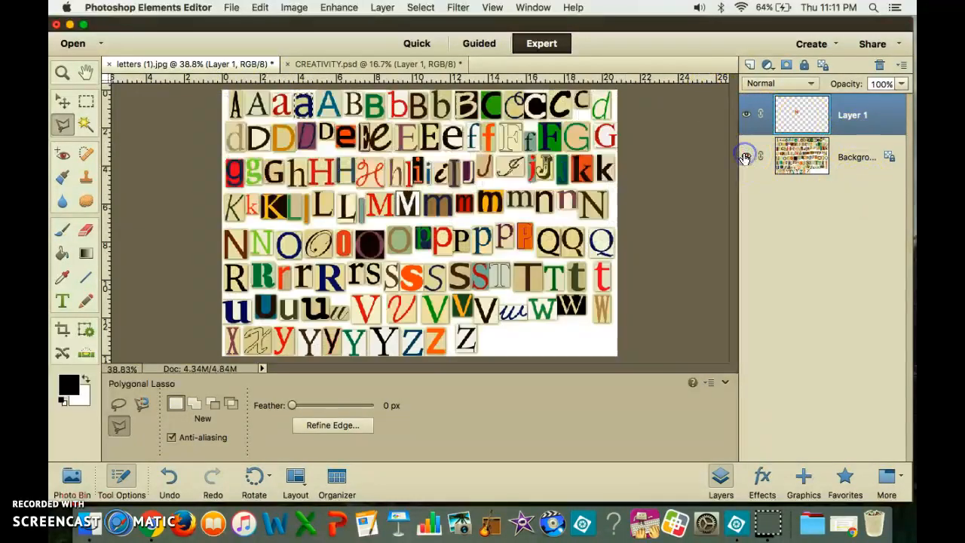
Make the Background layer active and copy the selected blue a onto its own layer.
left_click(848, 161)
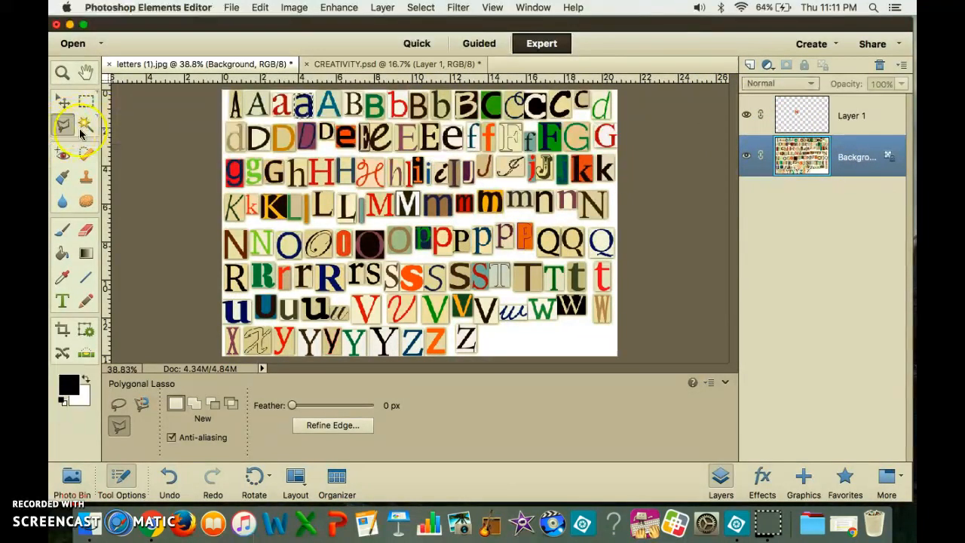
right_click(305, 110)
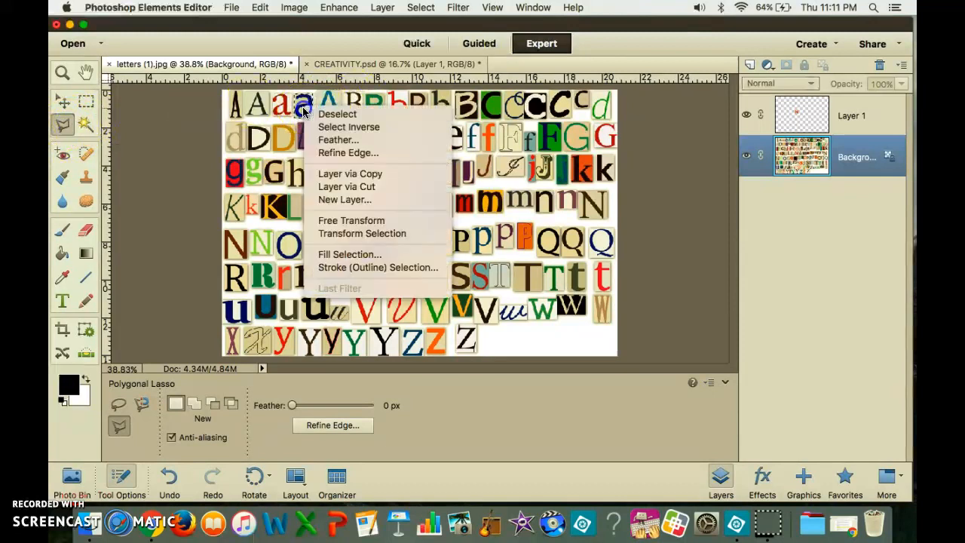
left_click(328, 176)
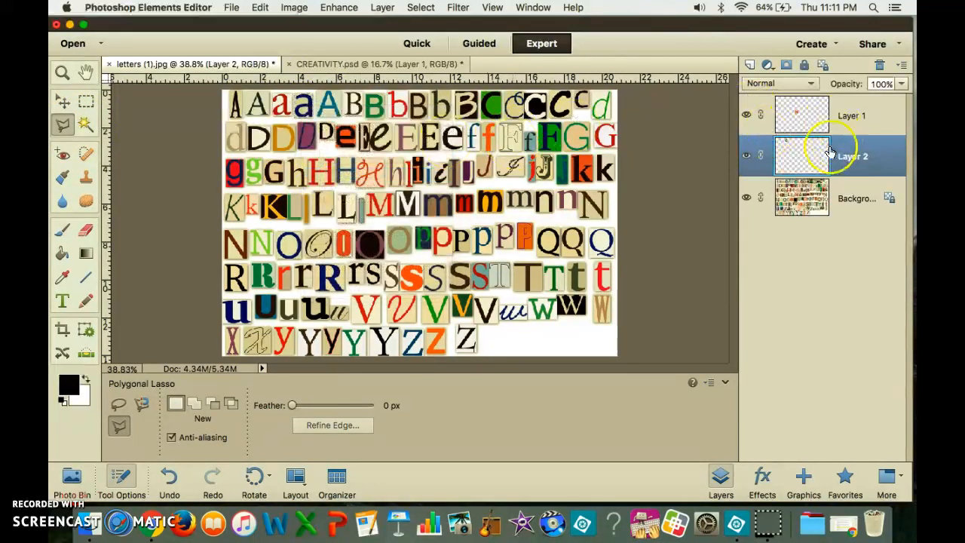
Copy the blue a layer from letters (1).jpg into CREATIVITY.psd and place it immediately right of the red M.
left_click(72, 475)
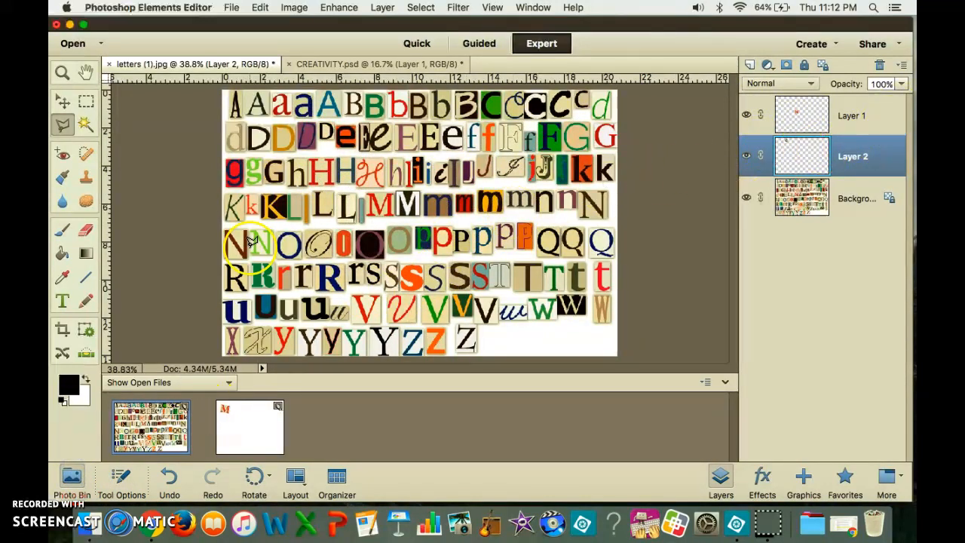
left_click(62, 103)
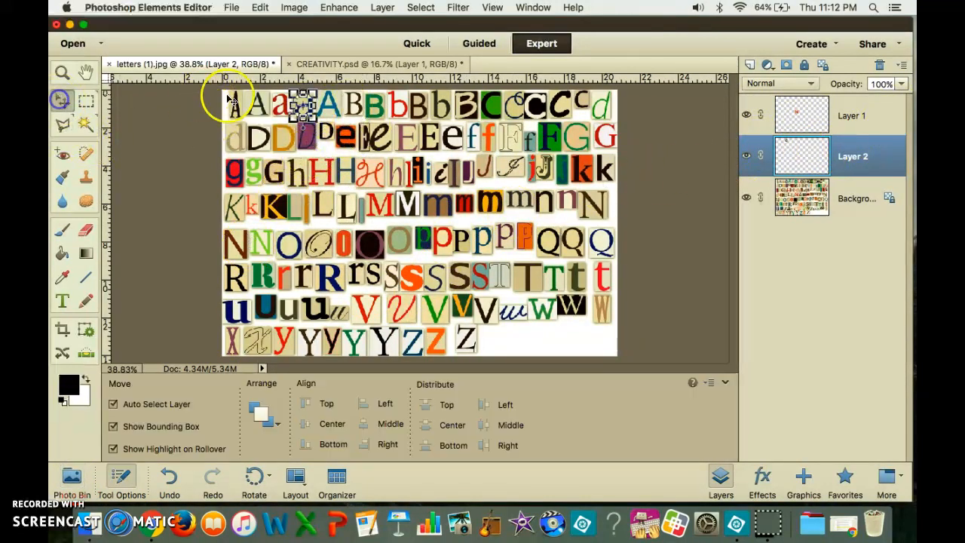
left_click(78, 477)
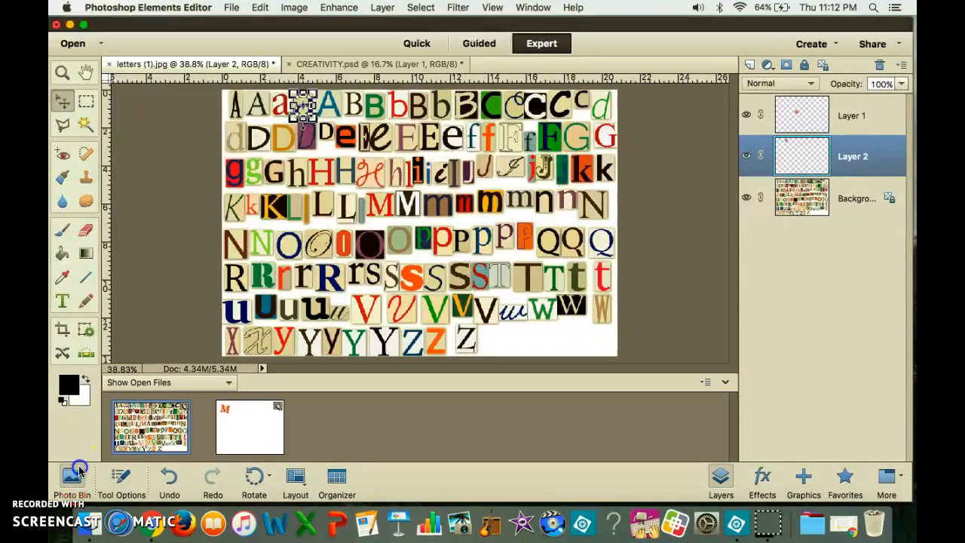
left_click_drag(303, 106, 332, 136)
double_click(376, 163)
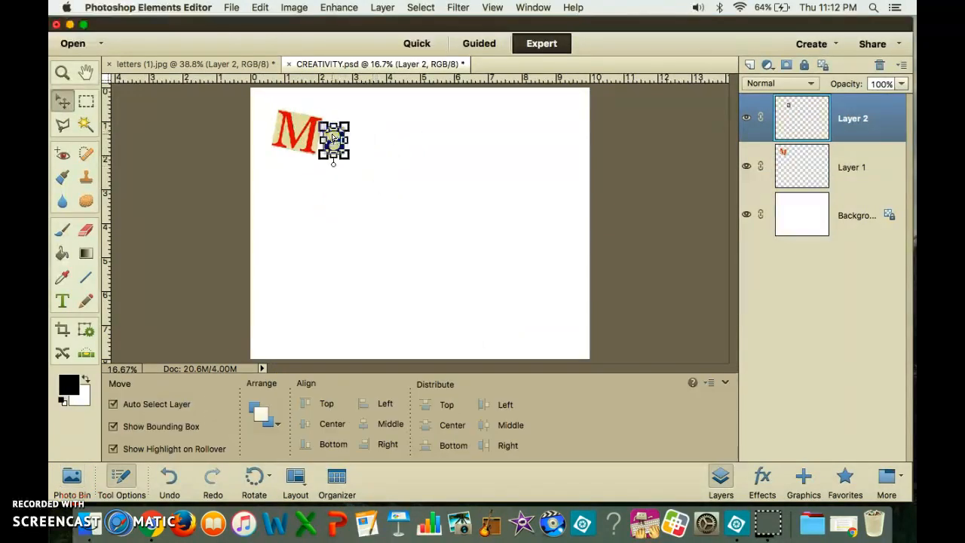